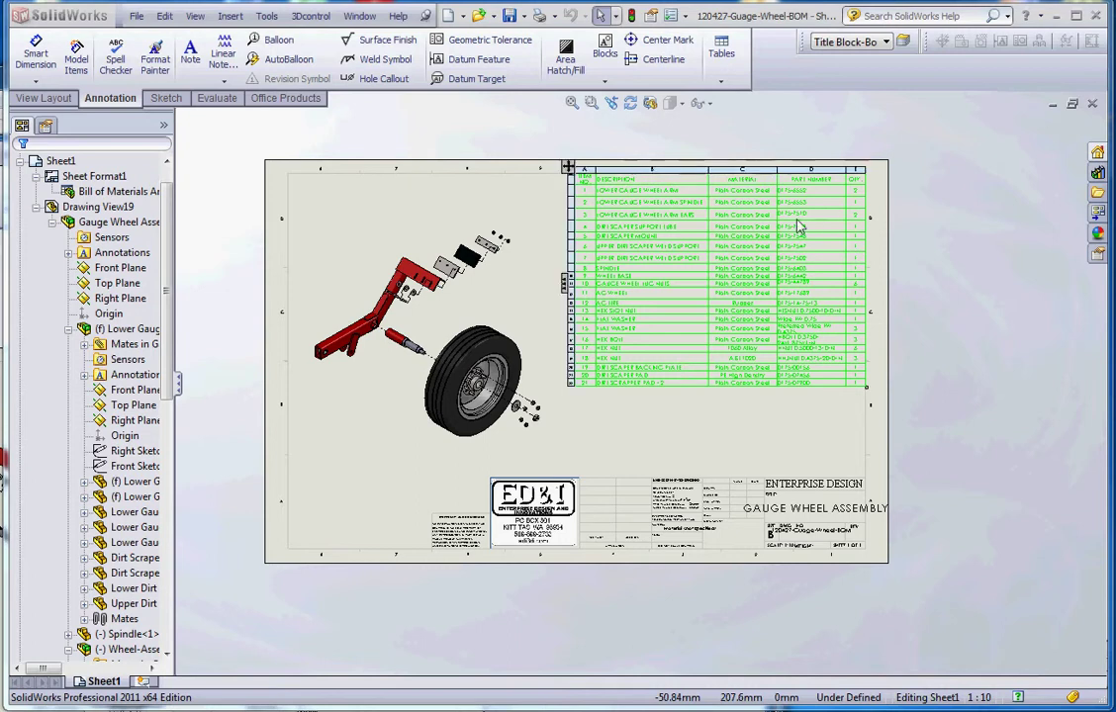
- Begin editing the BOM's 0175-7510 part number cell, then cancel, leaving the BOM unchanged
left_click(791, 250)
scroll(791, 250, "down", 3)
scroll(705, 250, "up", 3)
scroll(668, 312, "down", 1)
scroll(668, 316, "down", 2)
double_click(667, 341)
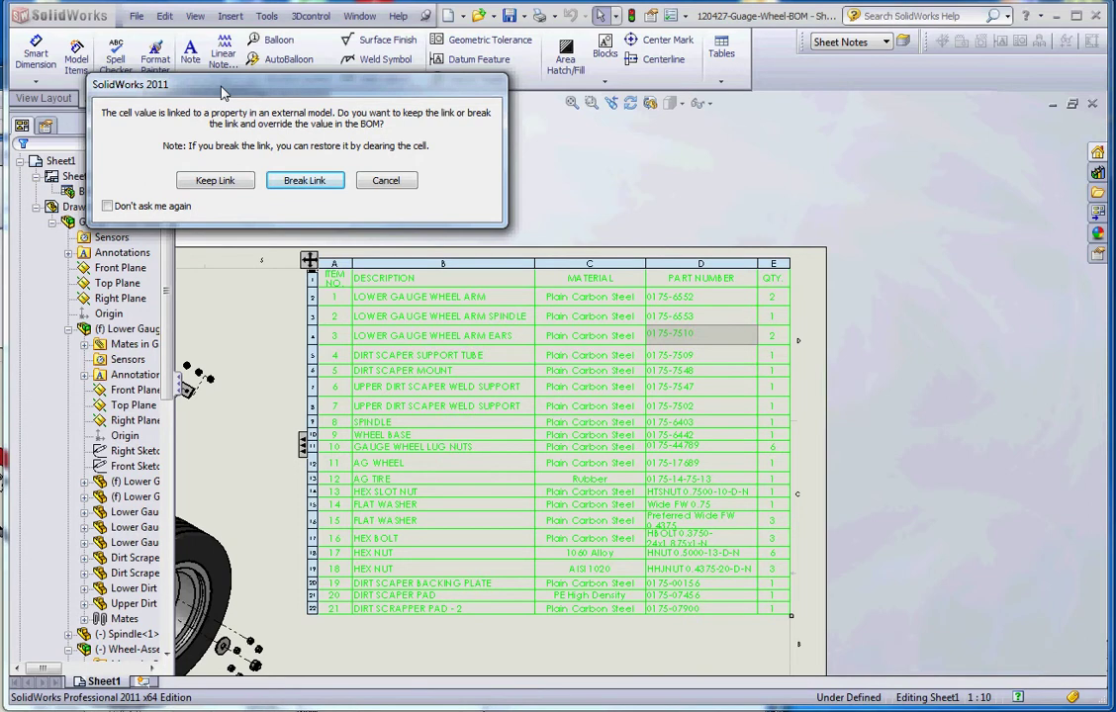
left_click_drag(230, 87, 263, 61)
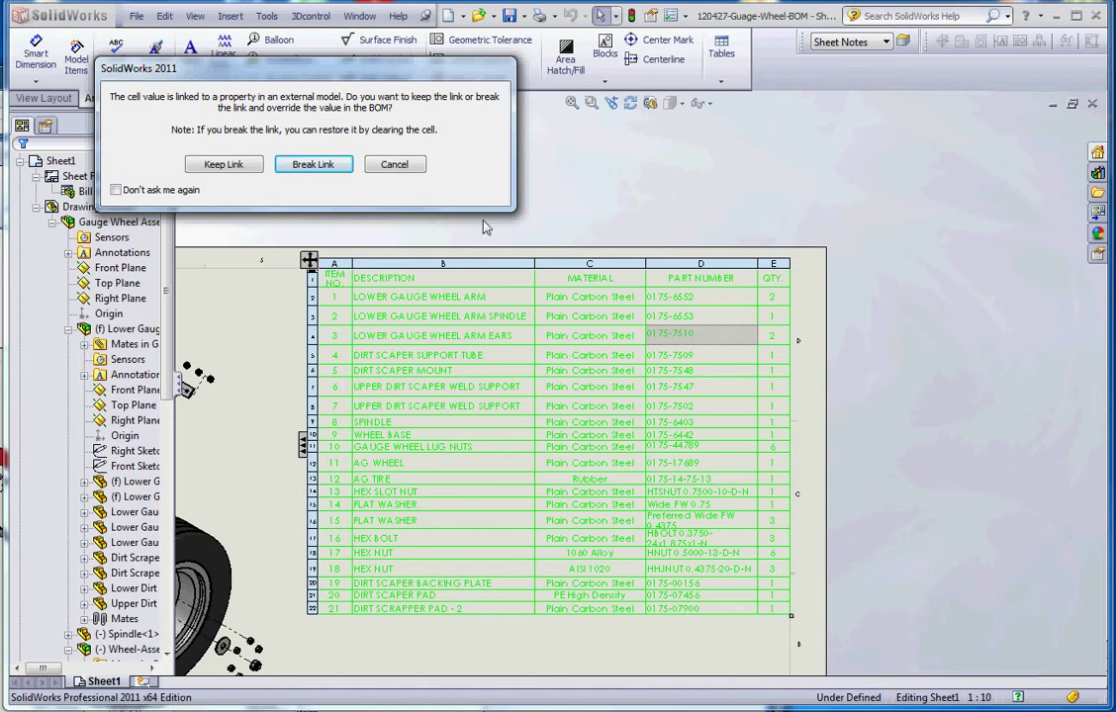
left_click(395, 164)
scroll(668, 638, "up", 3)
scroll(594, 415, "down", 3)
scroll(594, 416, "up", 3)
scroll(650, 485, "down", 4)
scroll(650, 485, "down", 2)
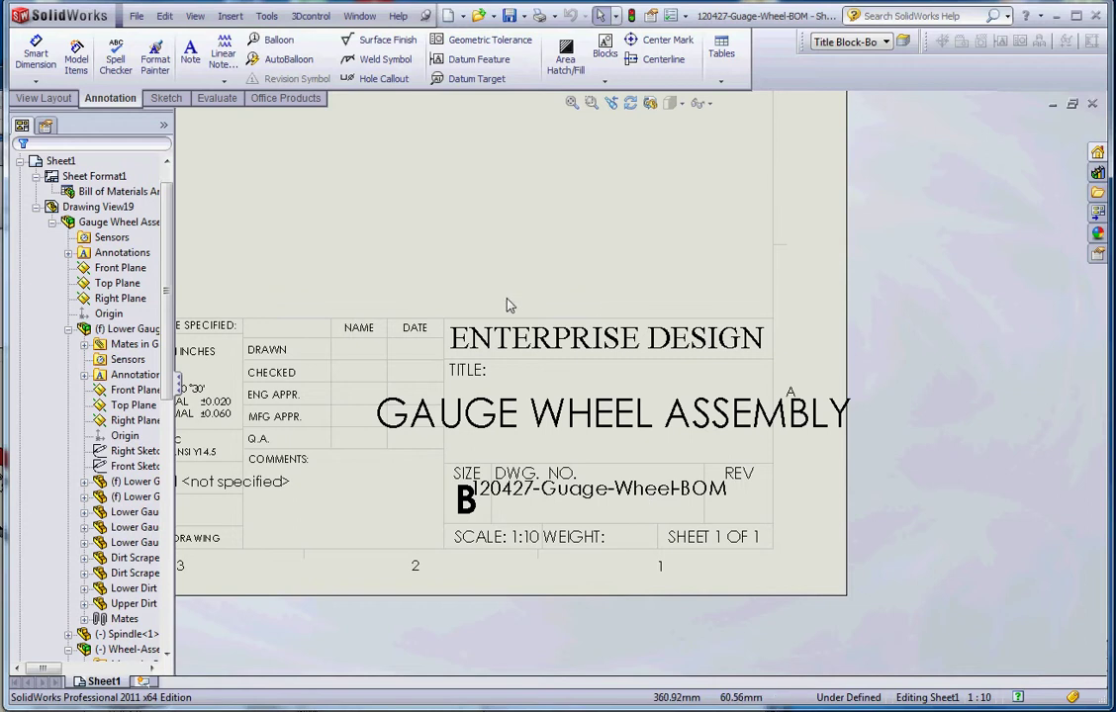
- Switch to sheet format editing and select the GAUGE WHEEL ASSEMBLY title note
right_click(443, 199)
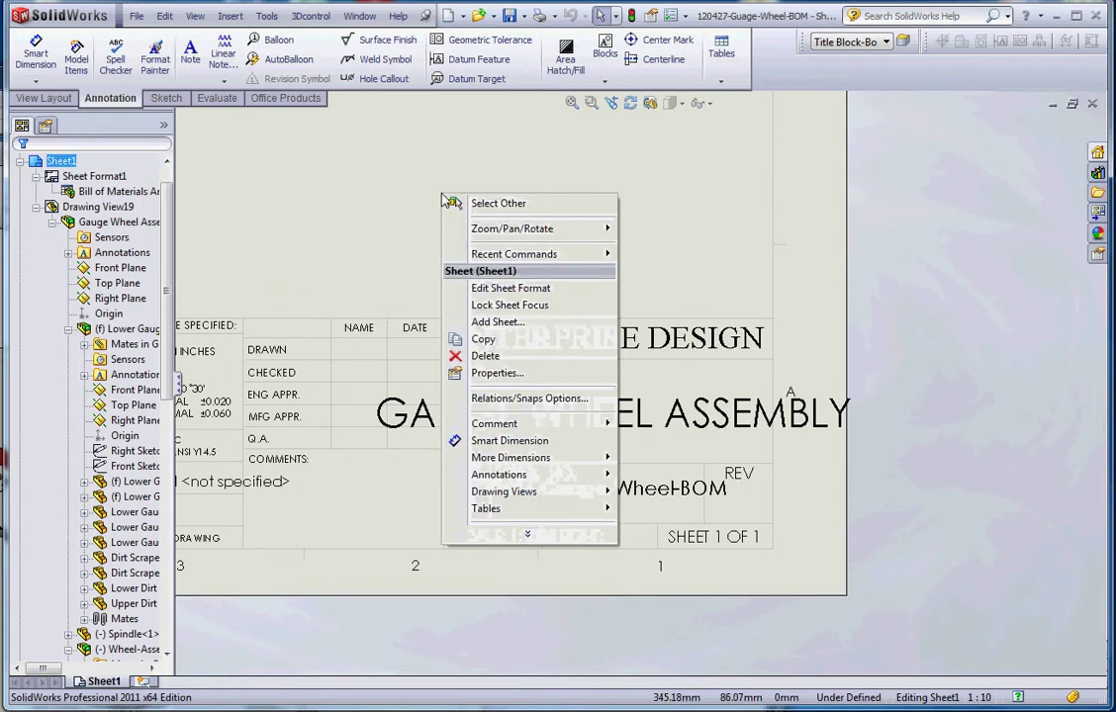
left_click(510, 288)
left_click(597, 420)
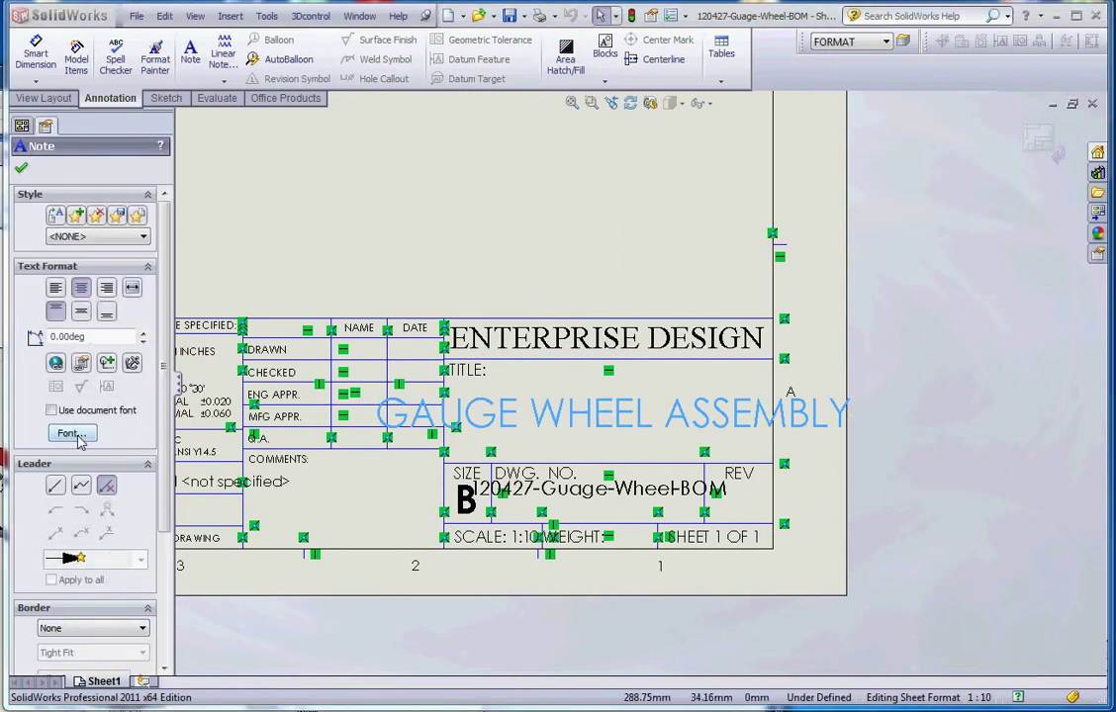
- Set the title note's font height to 16 points and close the note
left_click(71, 433)
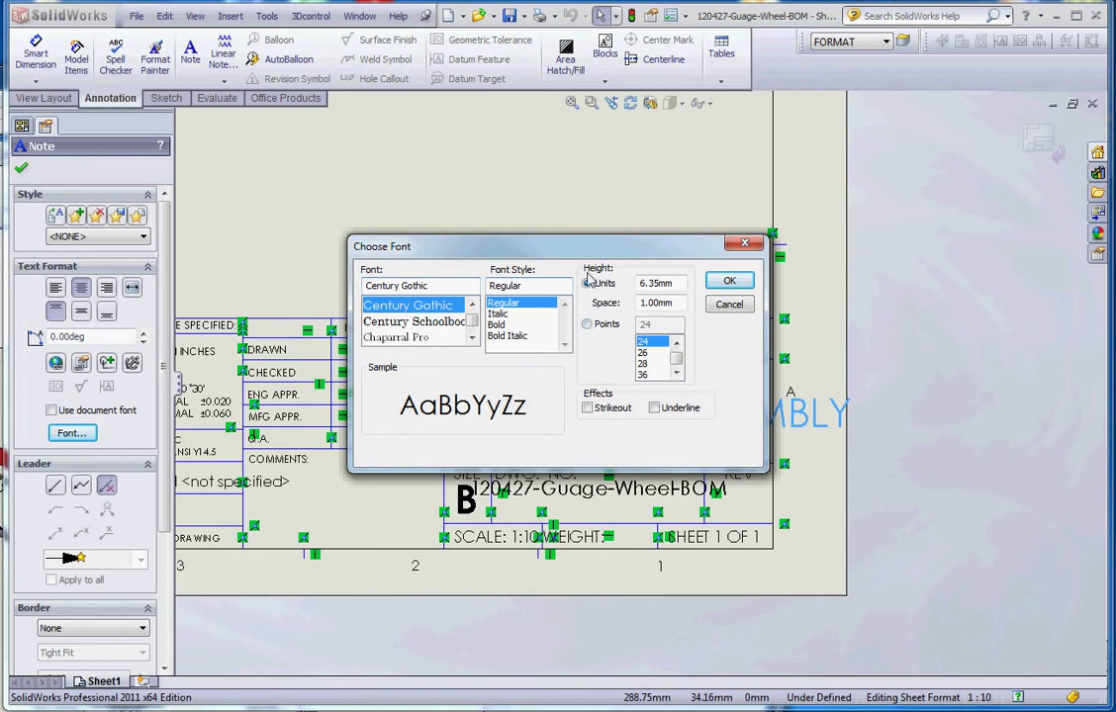
left_click(587, 324)
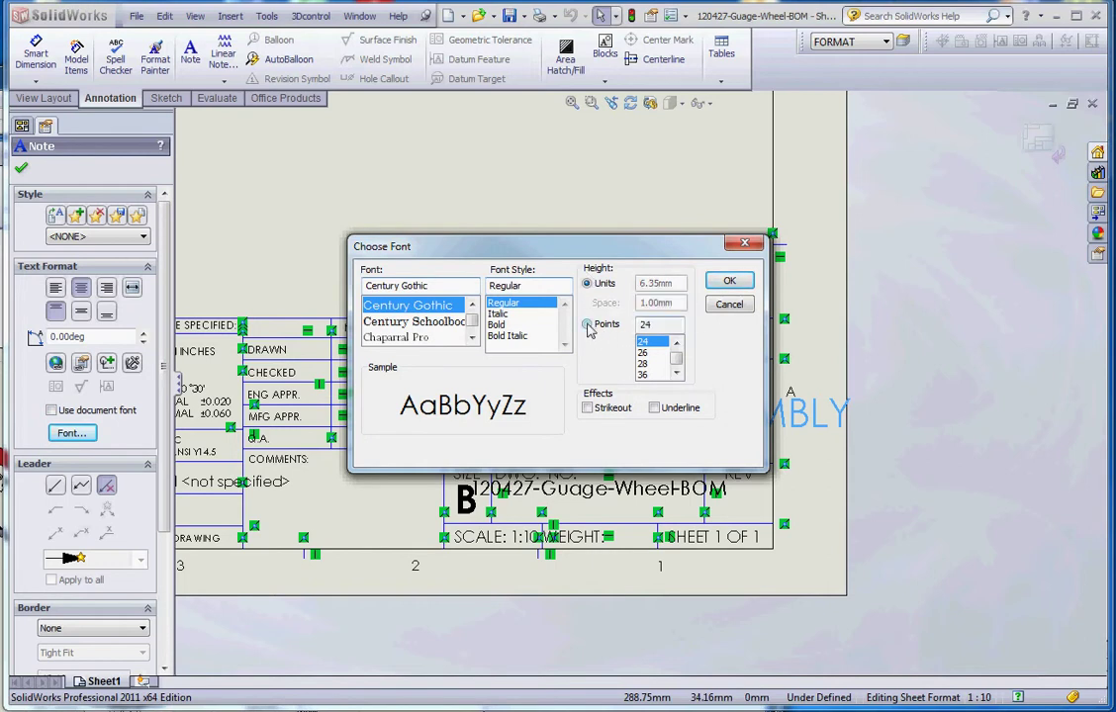
left_click(676, 343)
left_click(655, 348)
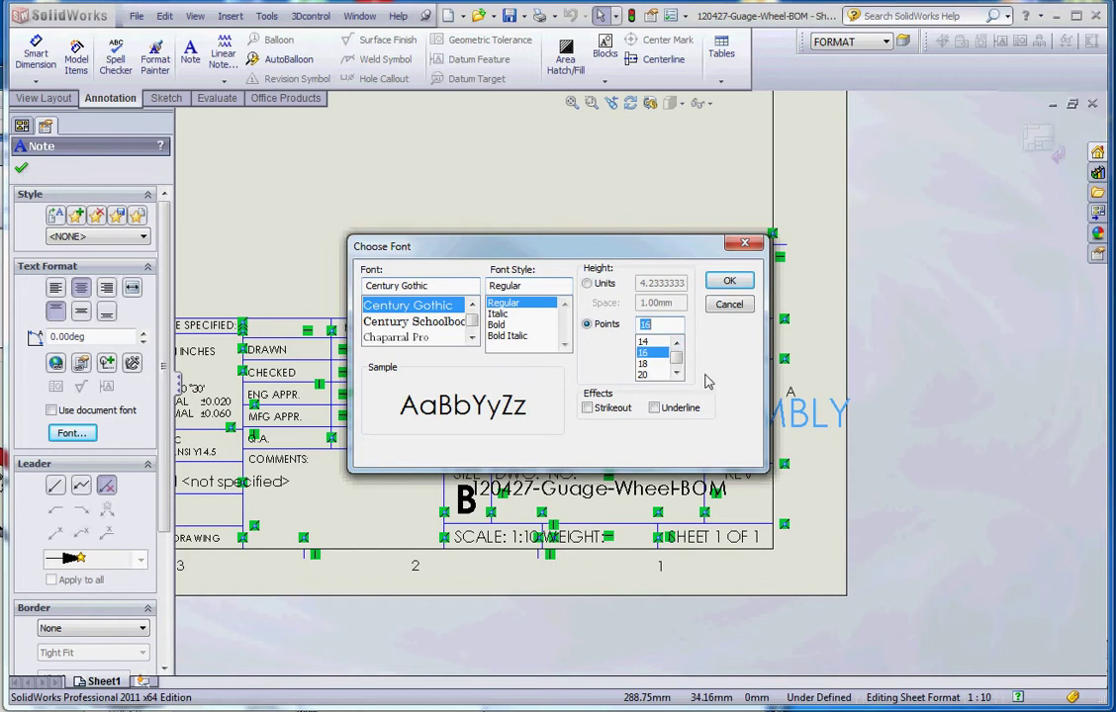
left_click(728, 281)
left_click(613, 249)
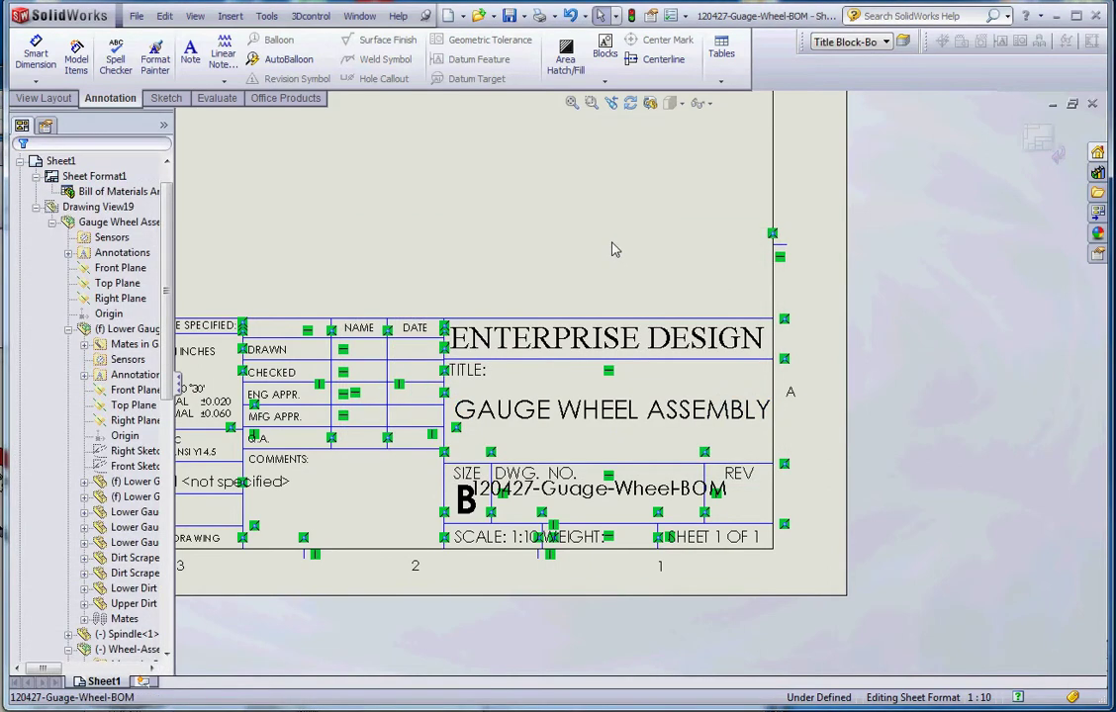
- Set the drawing number note's font to 9 points
left_click(586, 498)
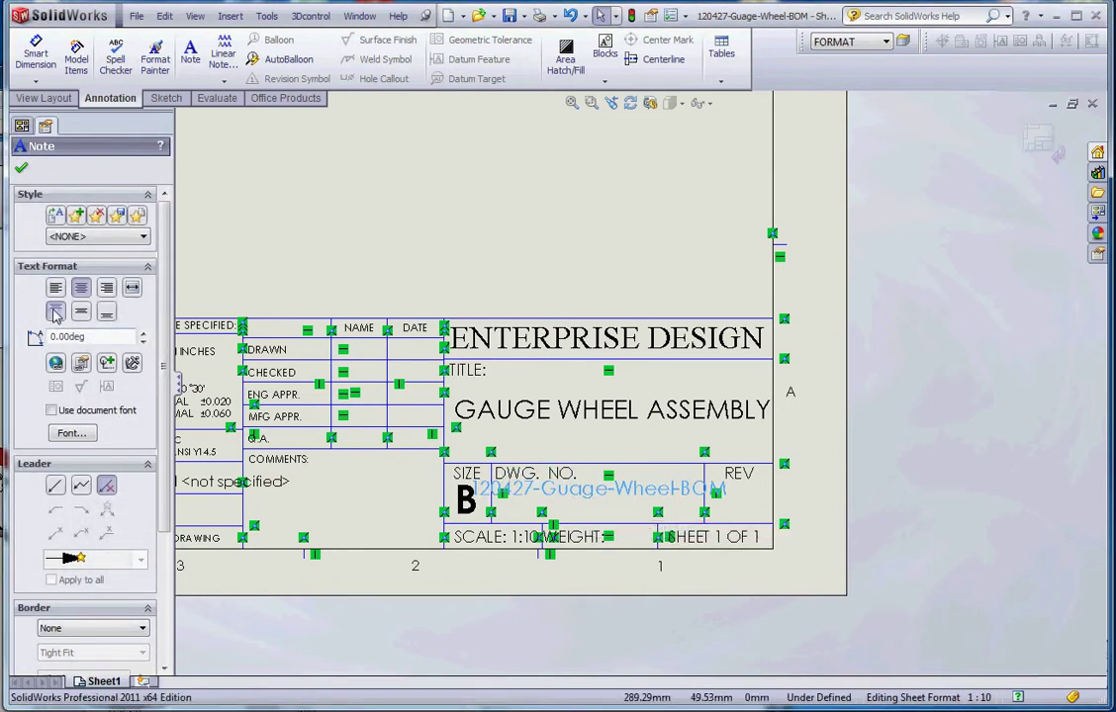
left_click(83, 441)
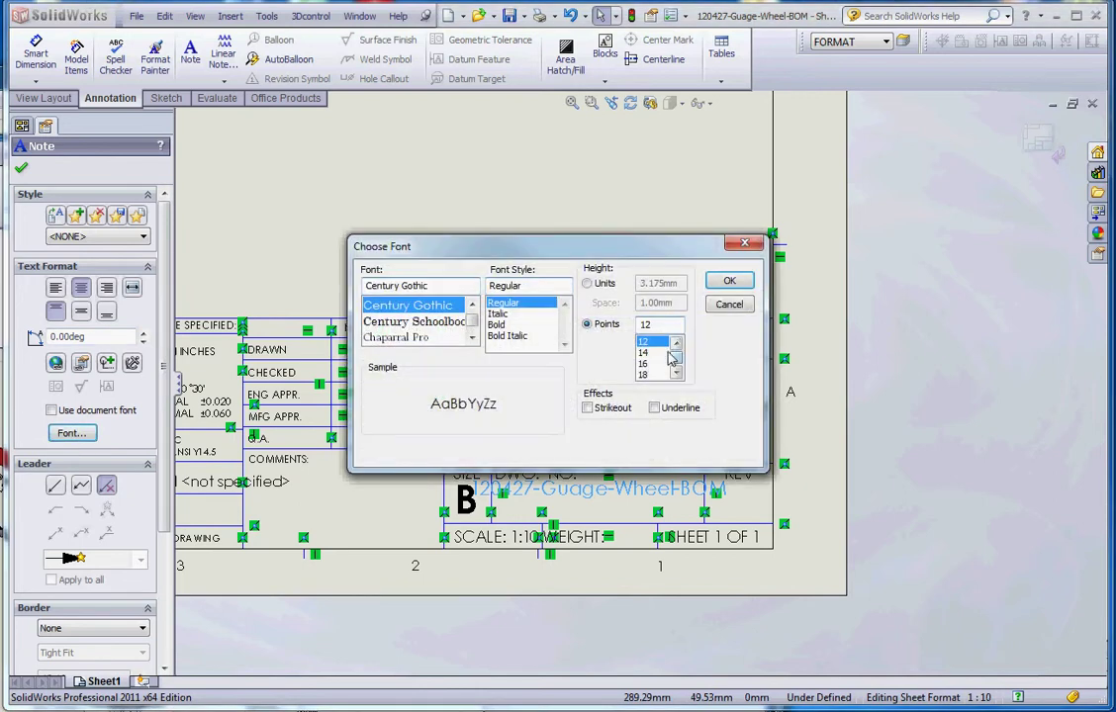
left_click(677, 342)
left_click(676, 343)
left_click(677, 342)
left_click(645, 341)
left_click(727, 281)
left_click(578, 214)
- Change the drawing number font to 10 points instead
scroll(581, 473, "down", 3)
scroll(582, 472, "down", 1)
left_click(638, 453)
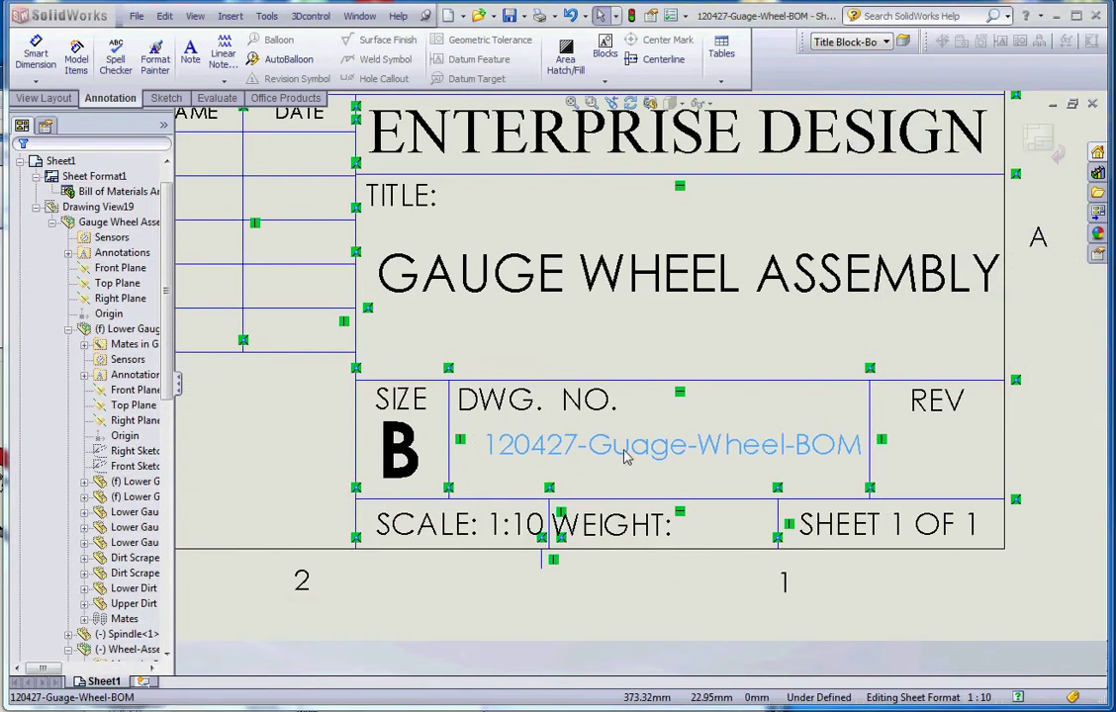
left_click(72, 432)
left_click(643, 352)
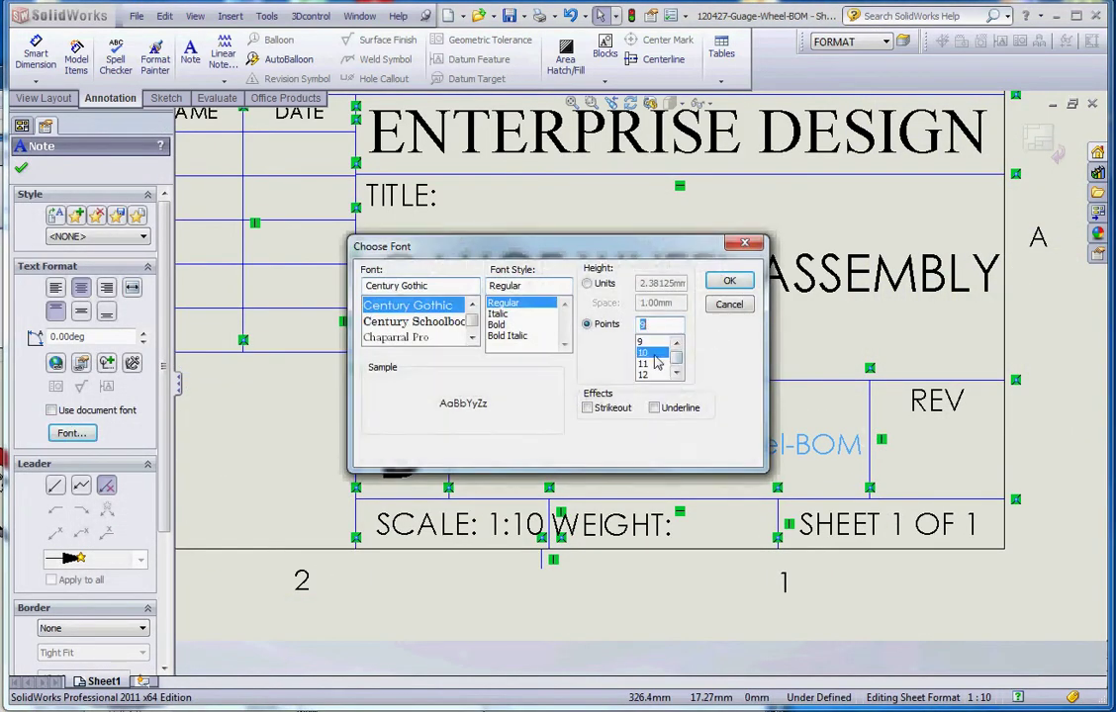
left_click(729, 281)
- Nudge the drawing number left and down, and drag the REV divider right
left_click_drag(703, 456, 689, 456)
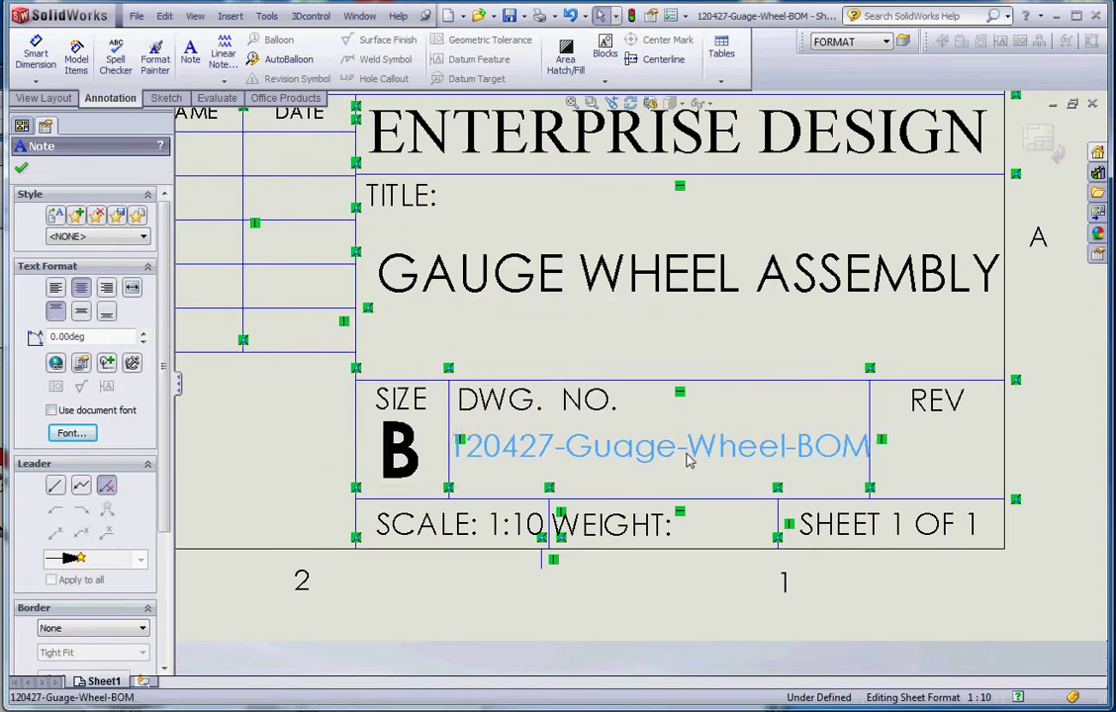
left_click_drag(687, 459, 697, 456)
left_click_drag(870, 415, 896, 415)
left_click(1066, 454)
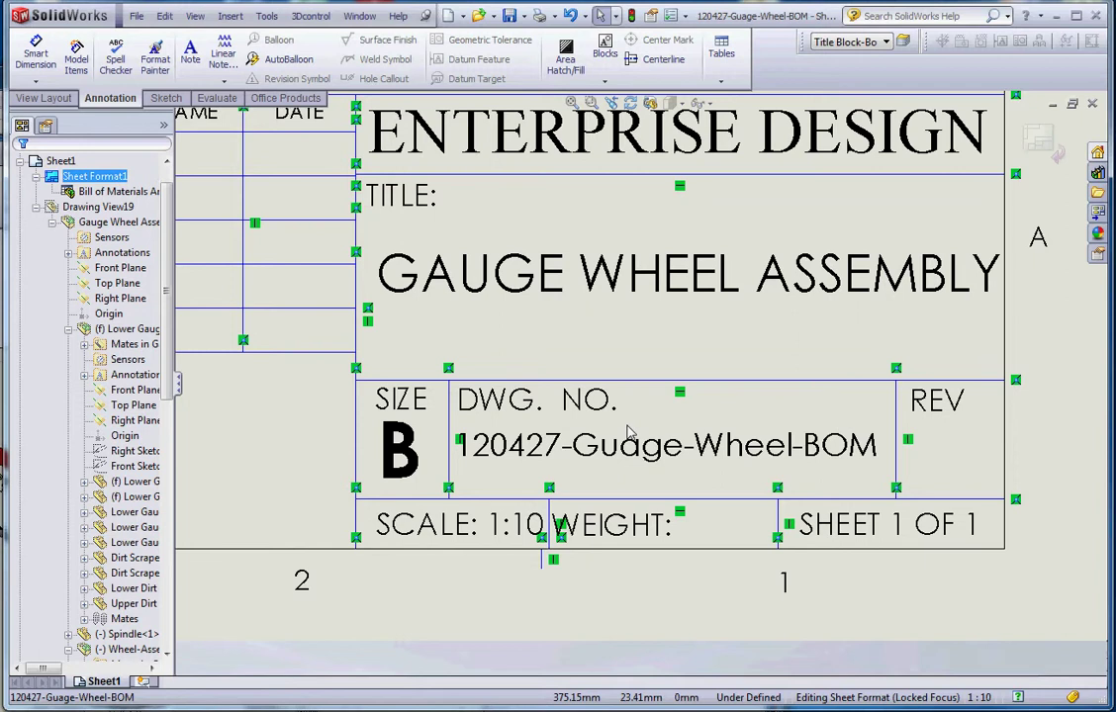
- Switch back to Edit Sheet on Sheet1 and fit the whole drawing in view
scroll(627, 431, "up", 5)
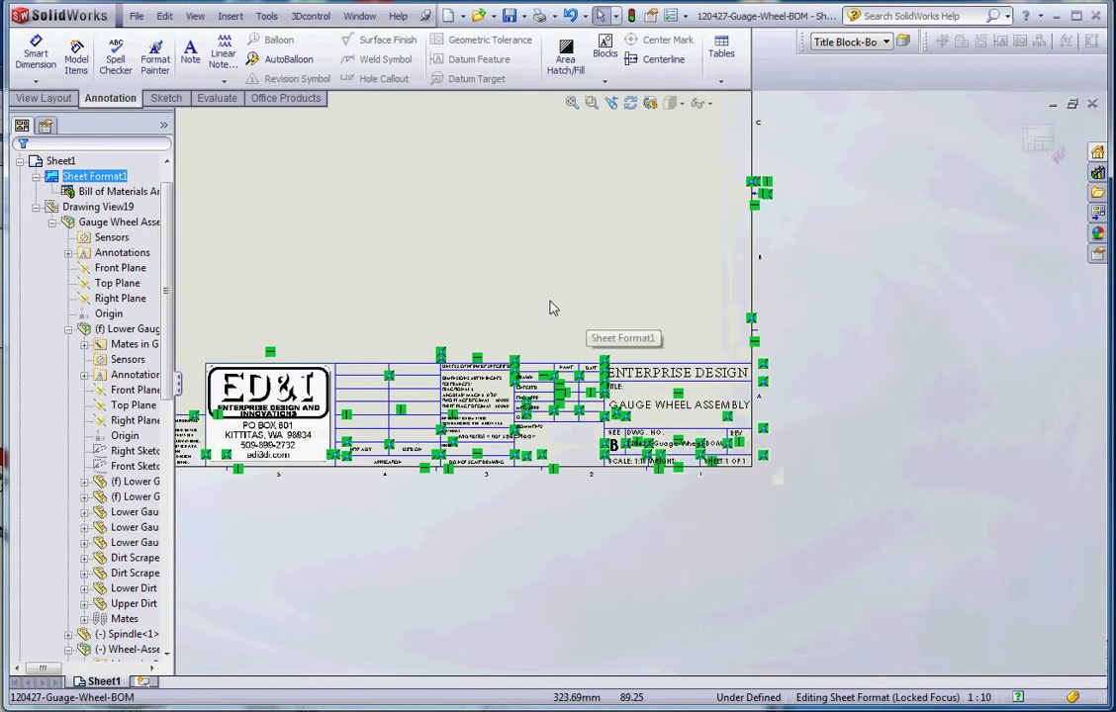
right_click(547, 306)
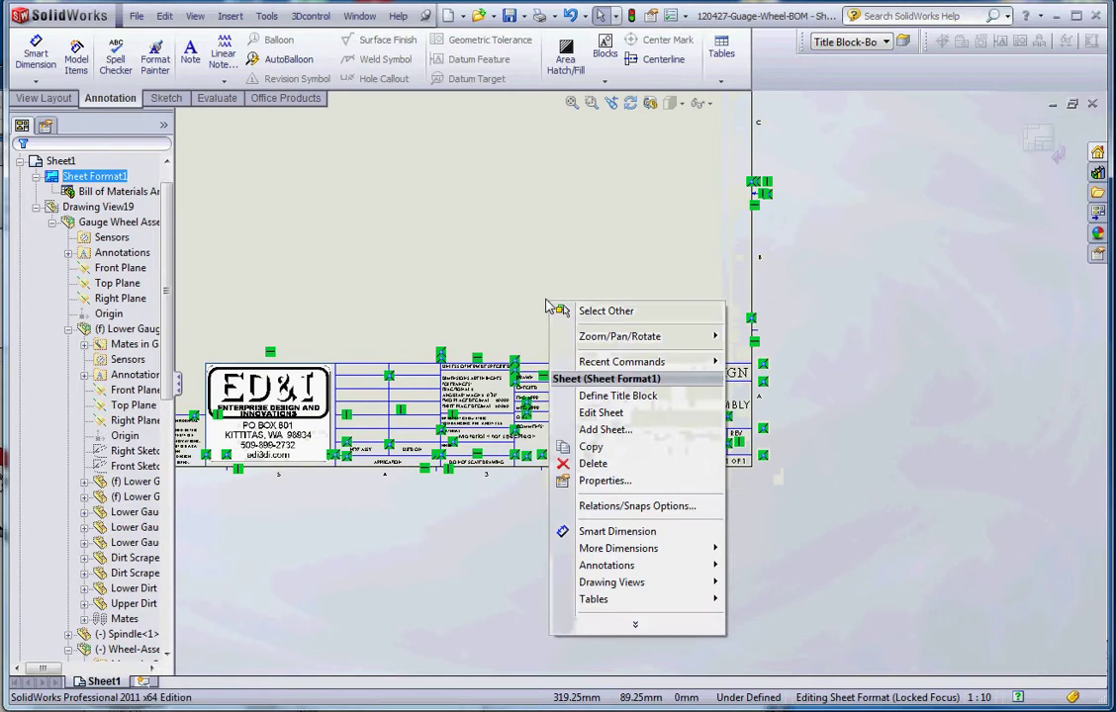
left_click(600, 414)
scroll(586, 227, "up", 4)
scroll(585, 227, "down", 4)
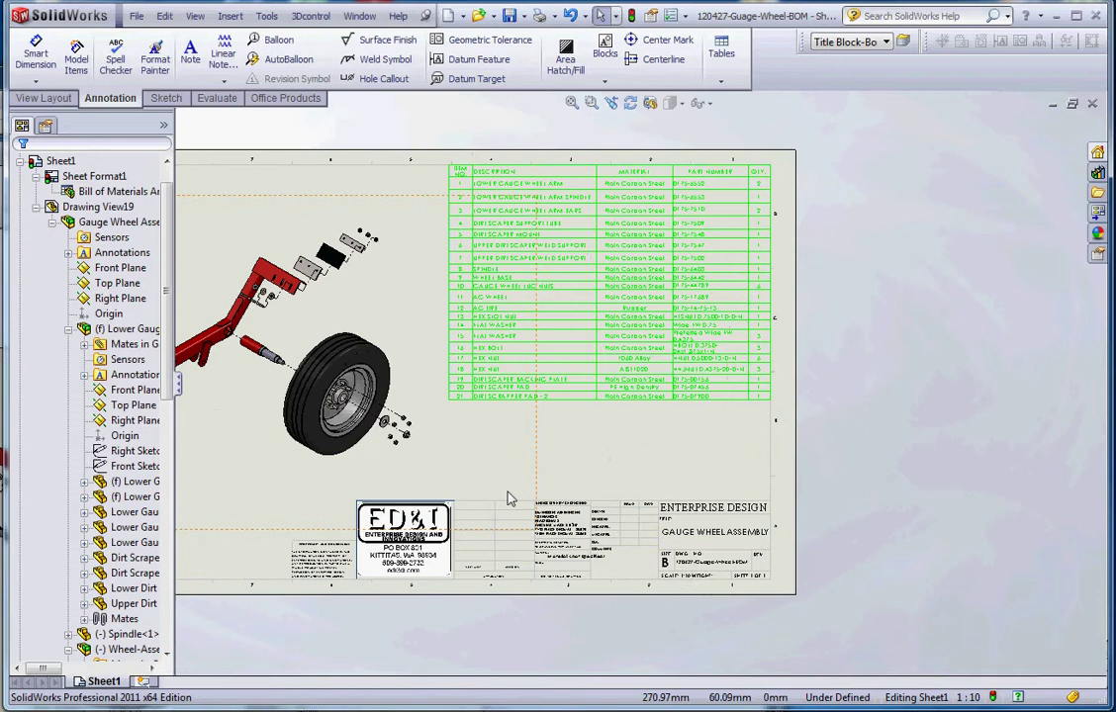
scroll(354, 409, "up", 2)
key("f")
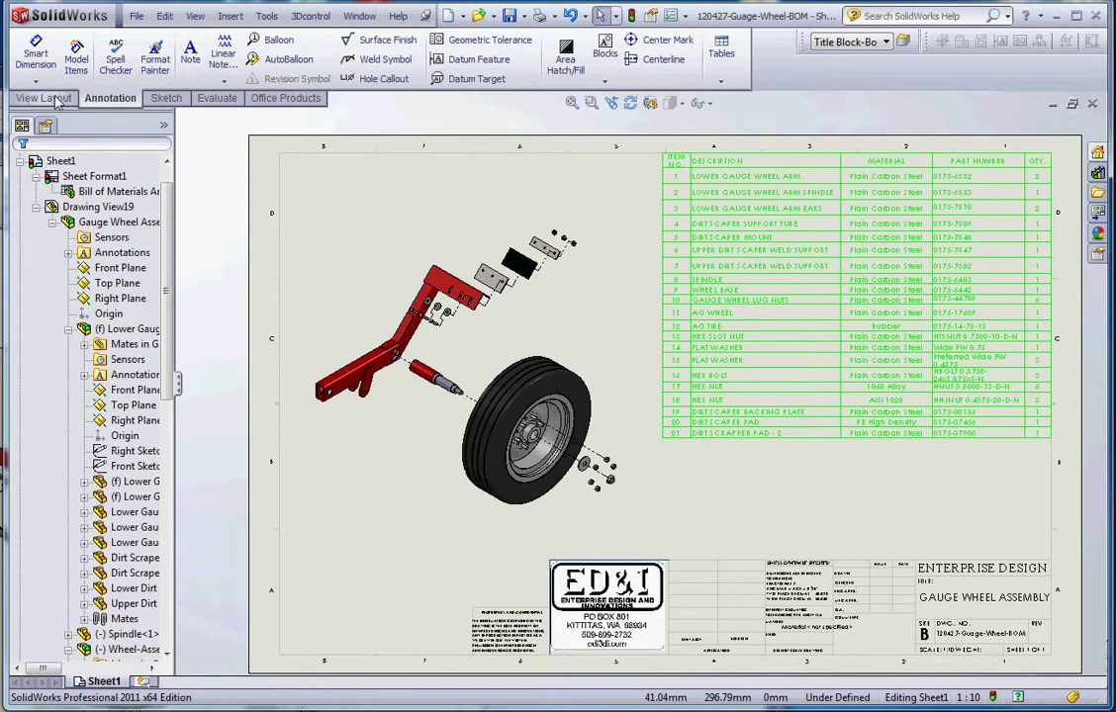
- Place an item 12 balloon beside the tire and fit the sheet in view
left_click(280, 42)
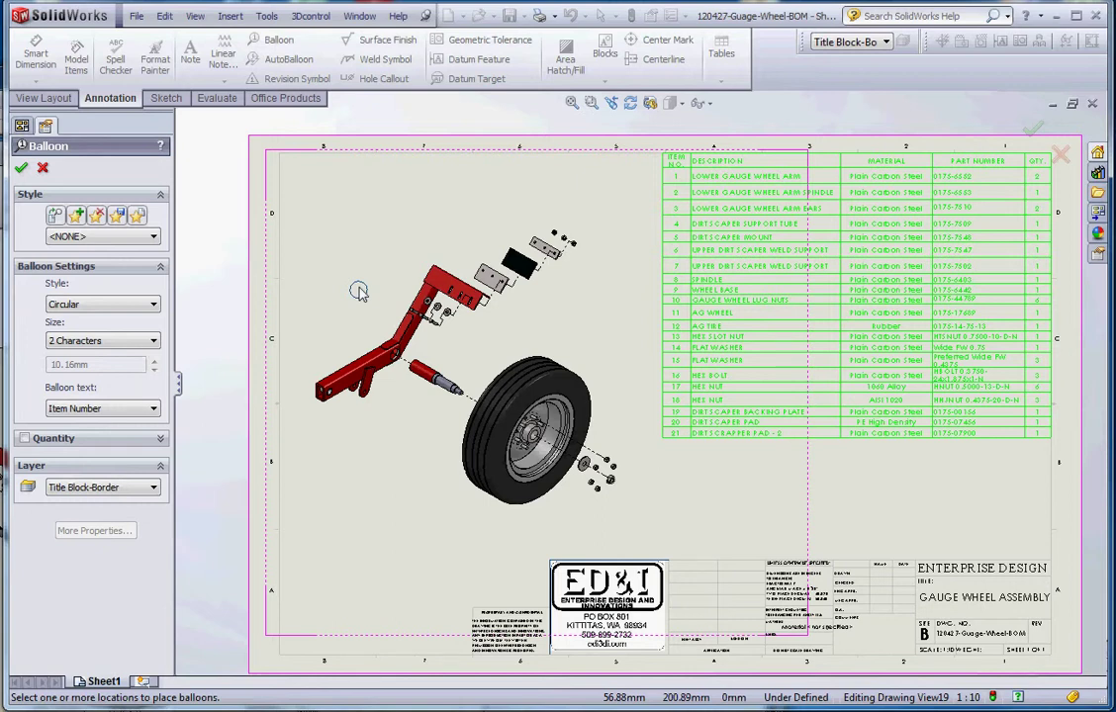
scroll(428, 426, "down", 3)
left_click(539, 425)
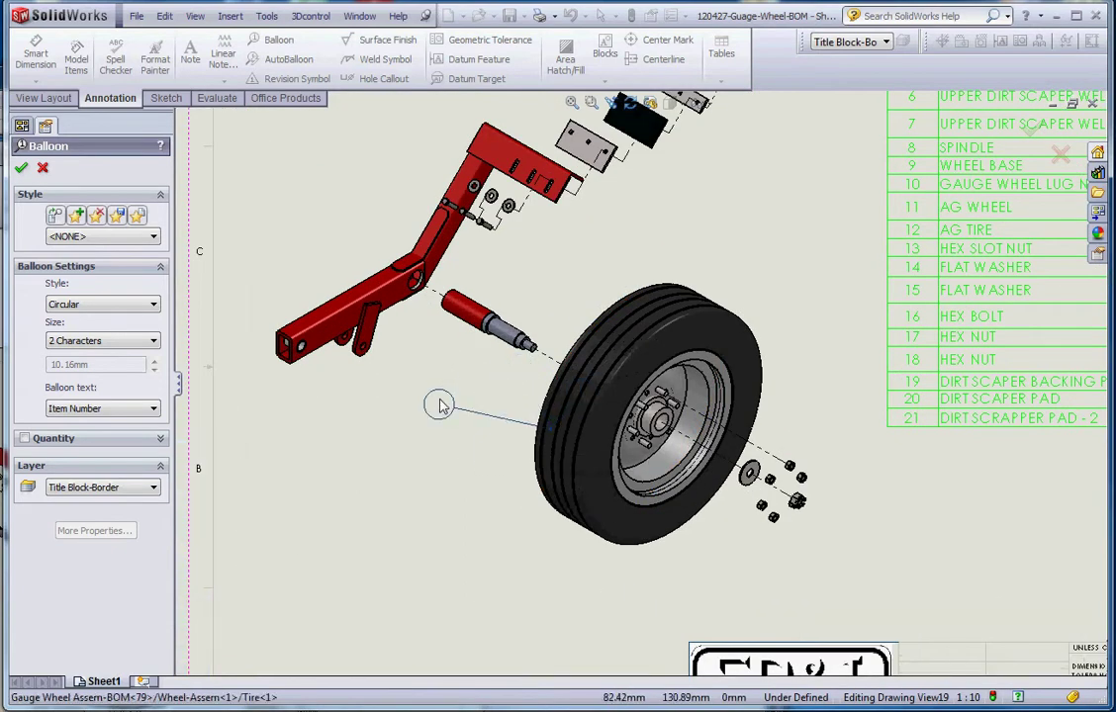
left_click(440, 405)
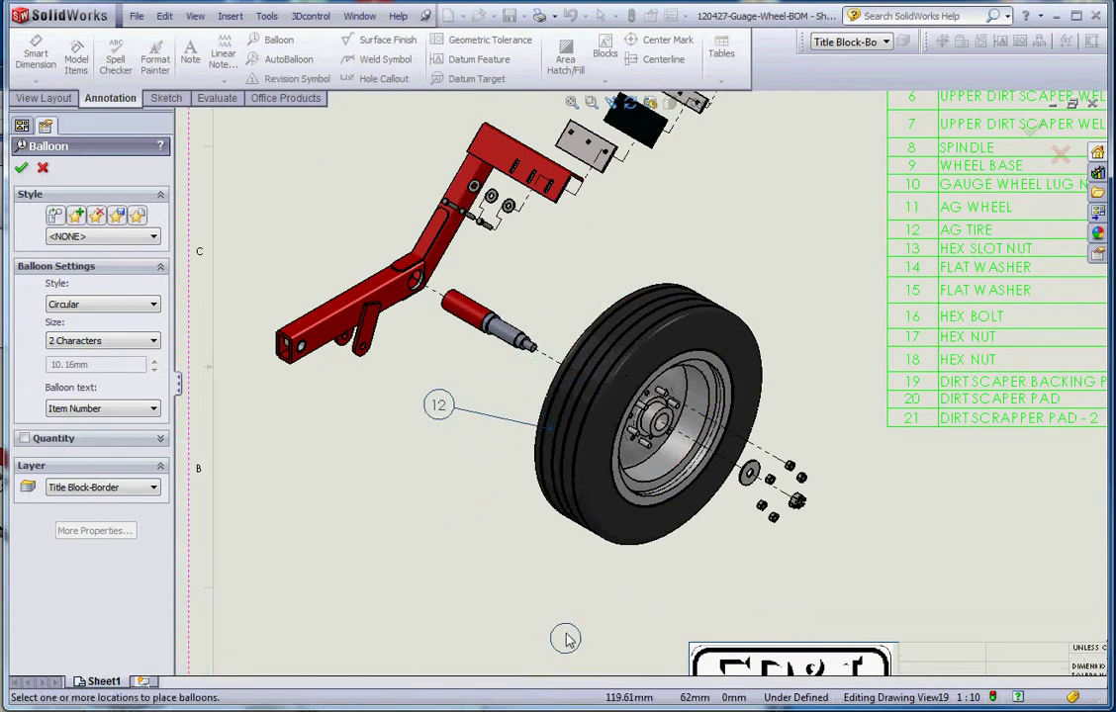
key("f")
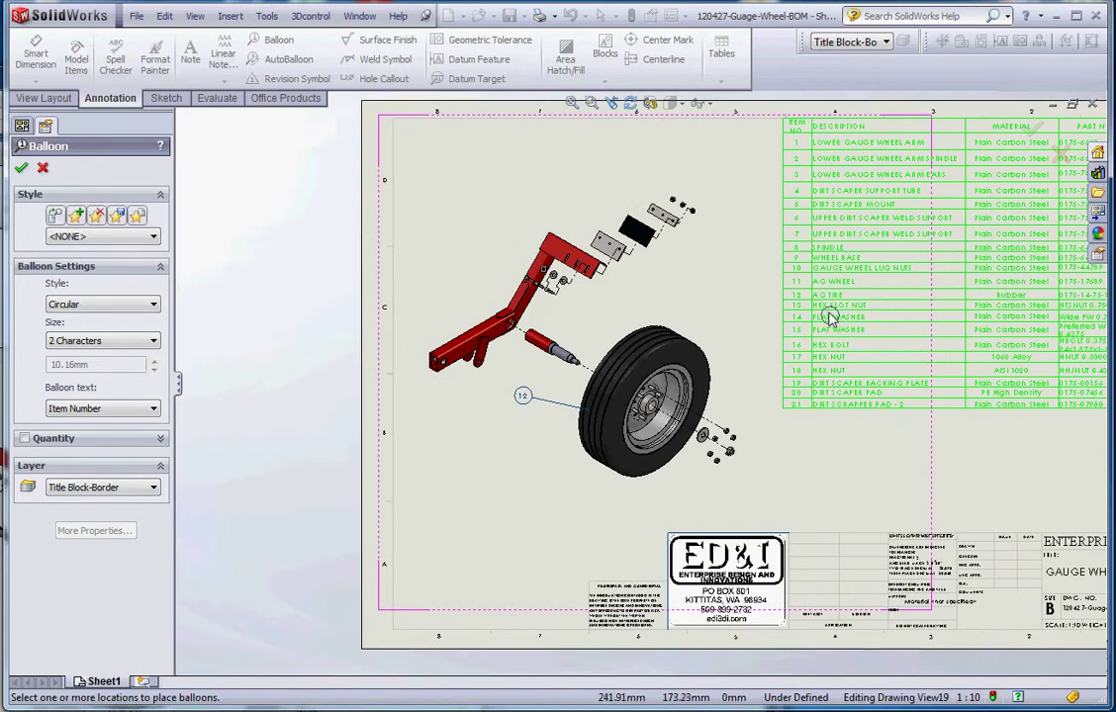
scroll(829, 315, "down", 3)
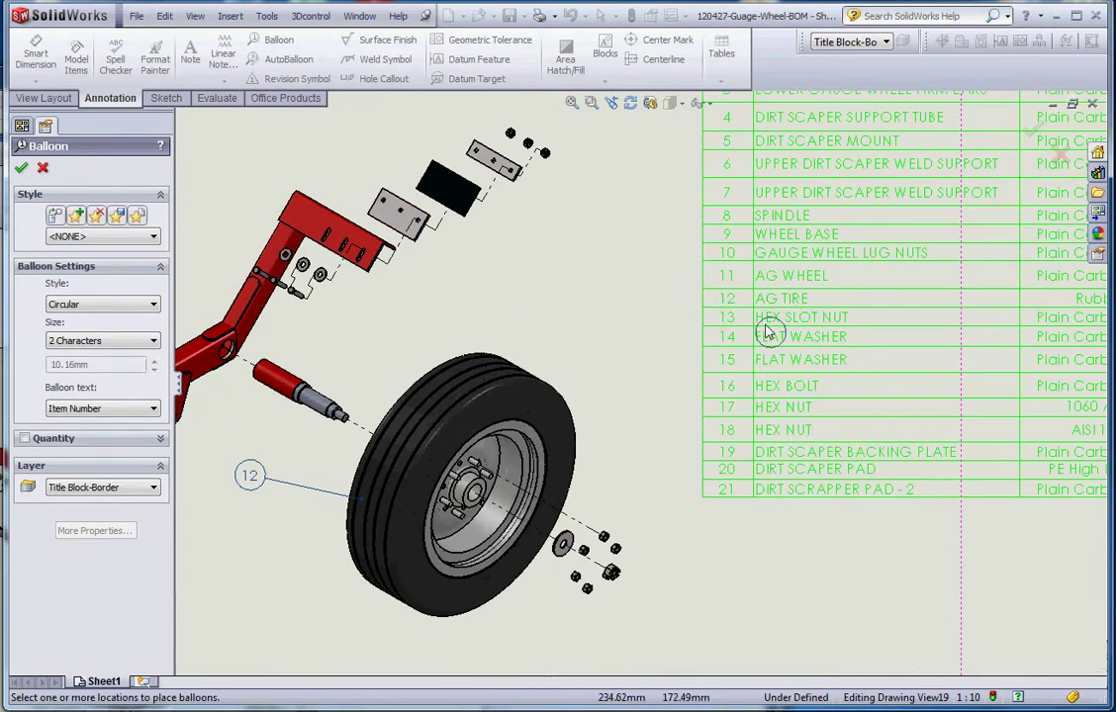
key("f")
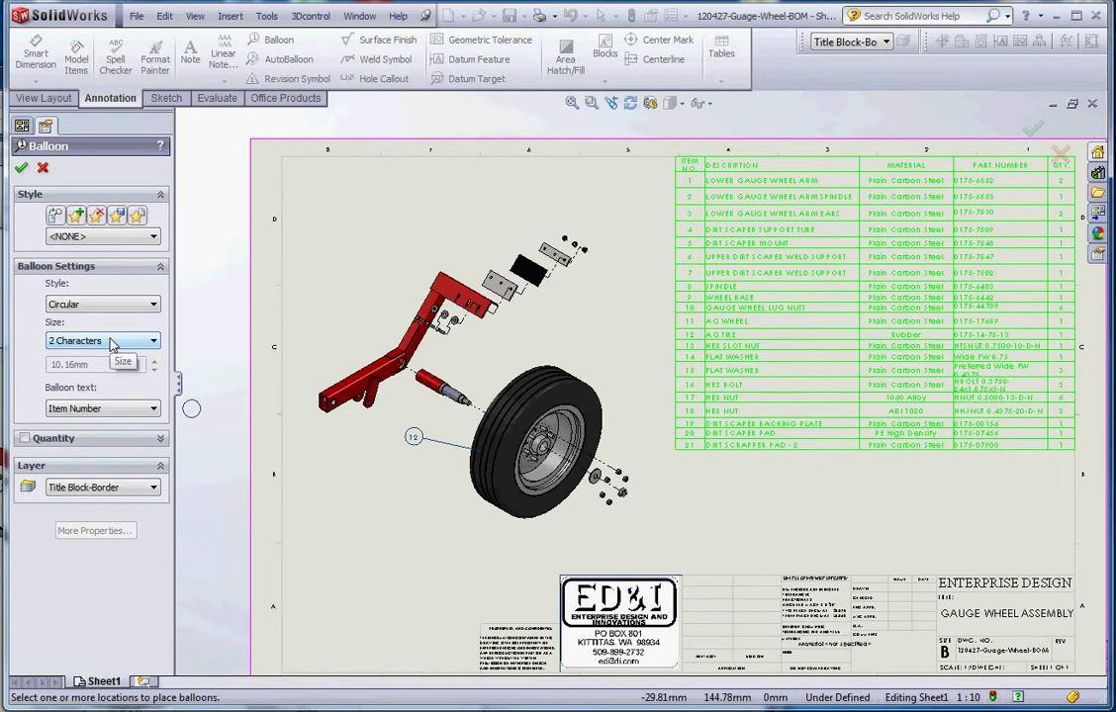
- Change the balloon size setting and place another item 12 balloon on the tire edge
left_click(112, 342)
left_click(103, 366)
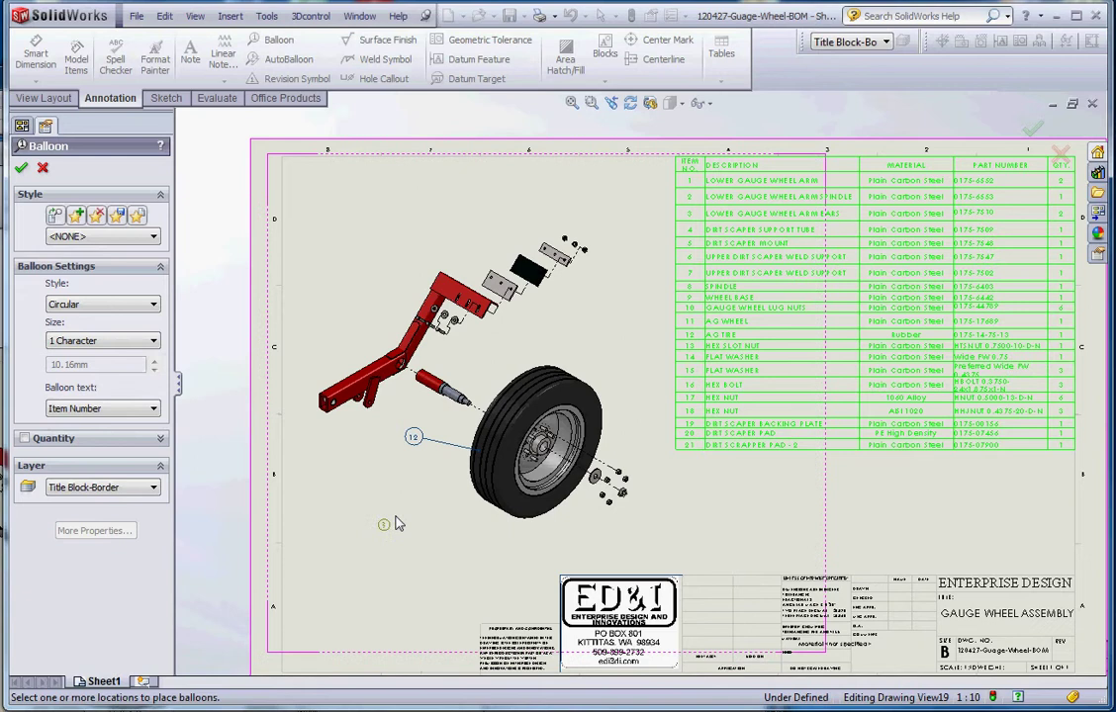
scroll(395, 524, "down", 4)
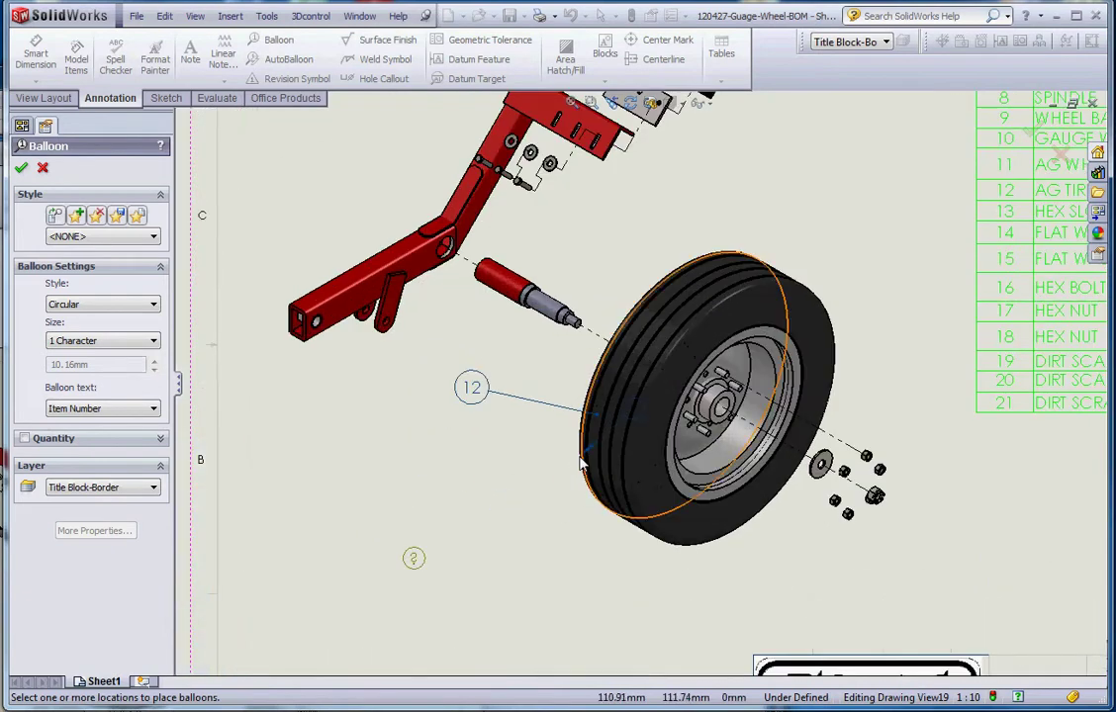
left_click(591, 455)
left_click(441, 442)
key("Escape")
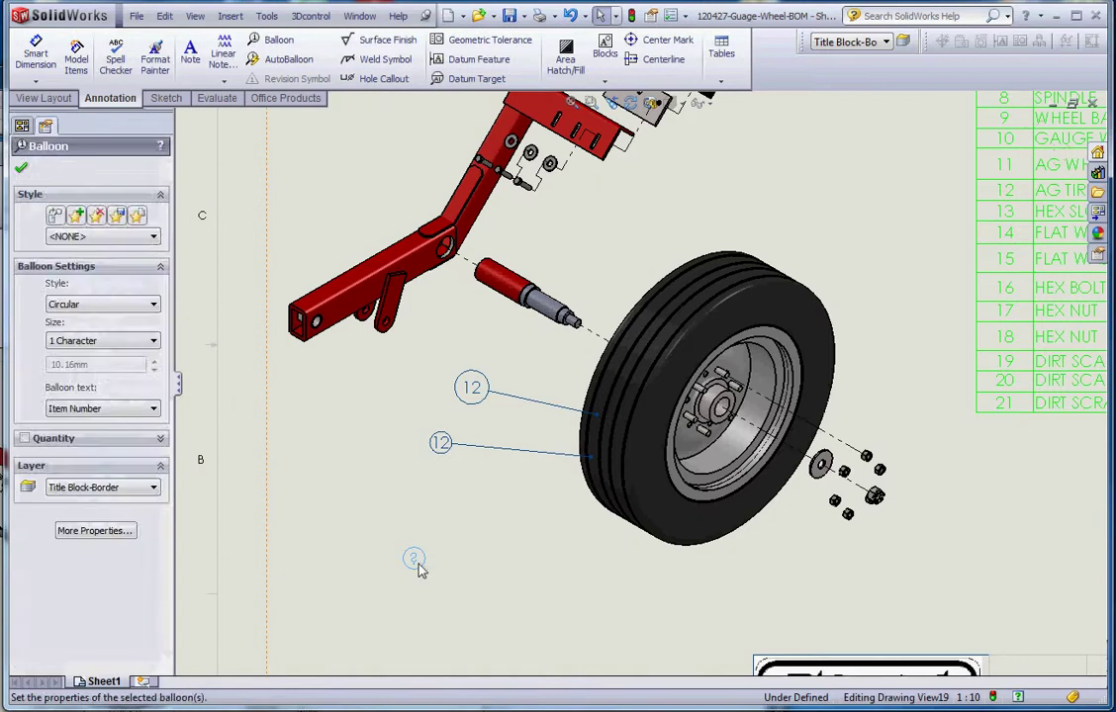
- Delete the duplicate balloon 12 on the tire
scroll(471, 418, "down", 4)
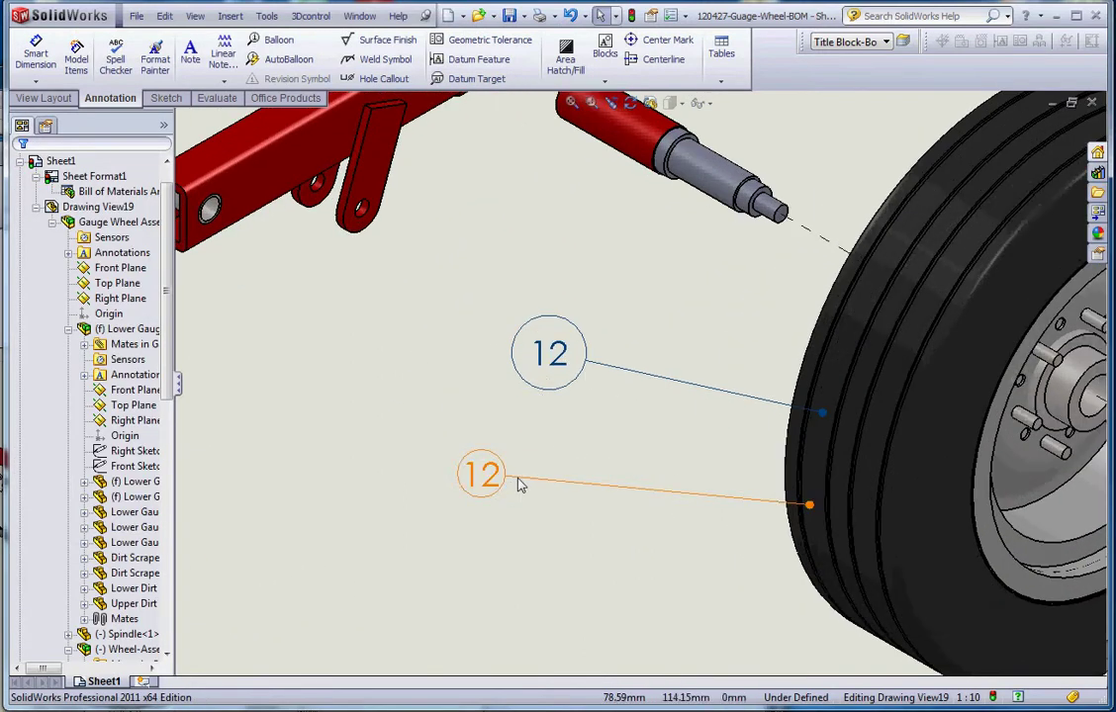
left_click(521, 485)
key("Delete")
scroll(511, 480, "up", 1)
scroll(499, 425, "up", 2)
- Place a Circular Split Line 12/1 balloon left of the tire
left_click(278, 39)
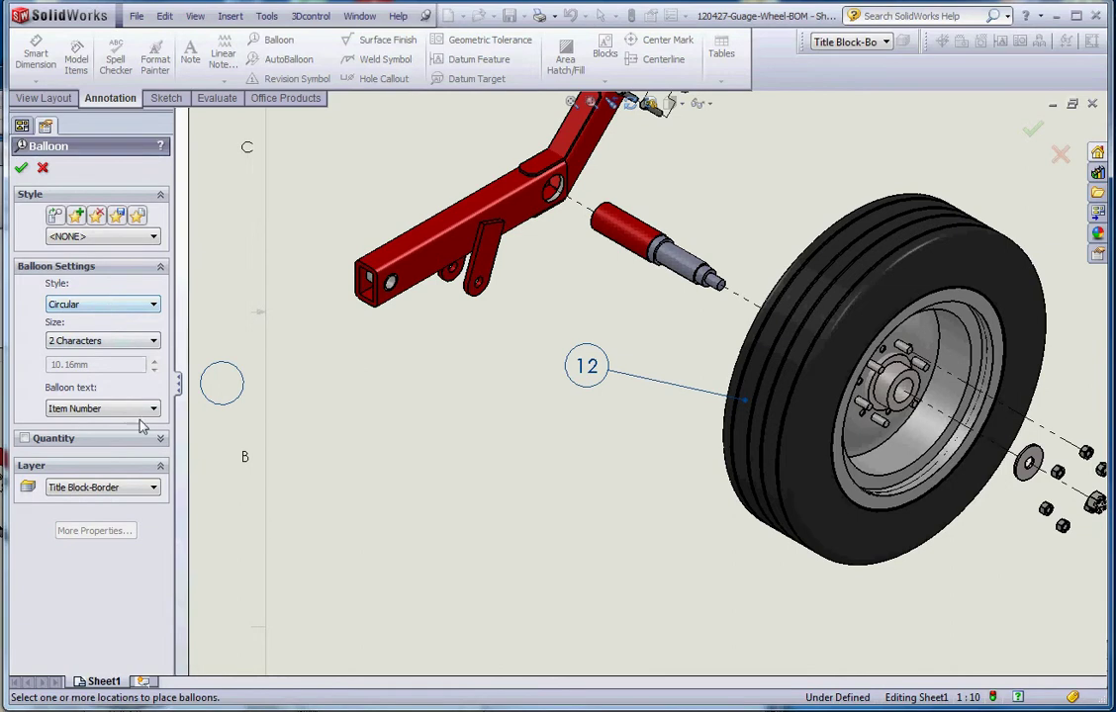
left_click(153, 305)
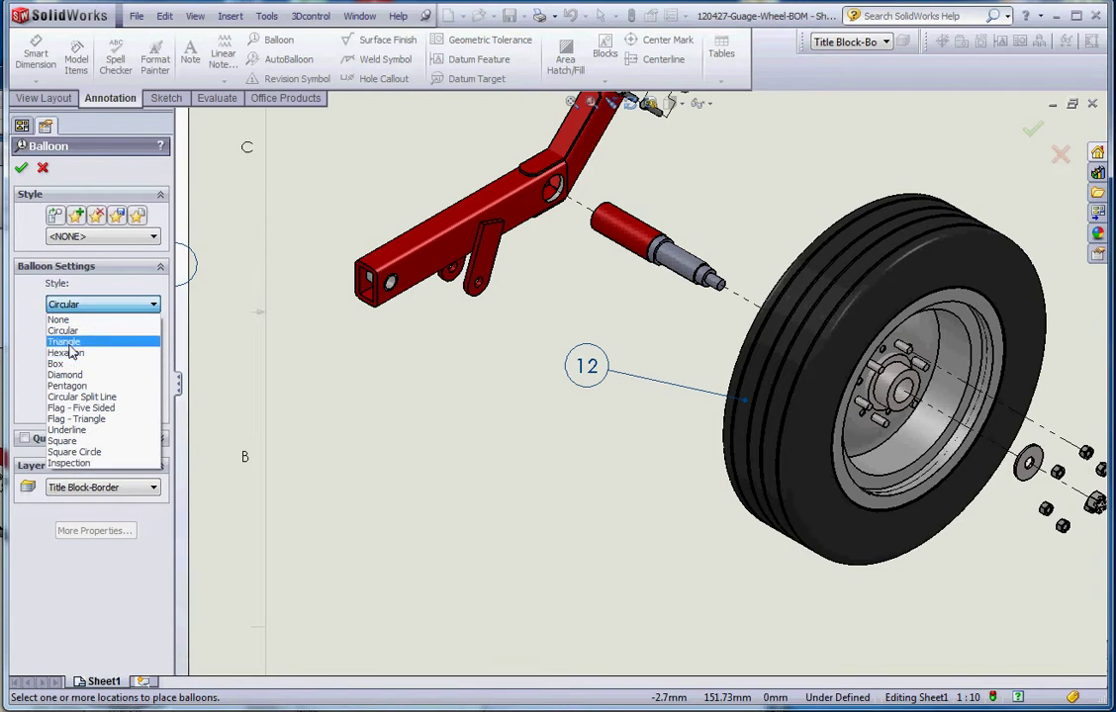
left_click(105, 397)
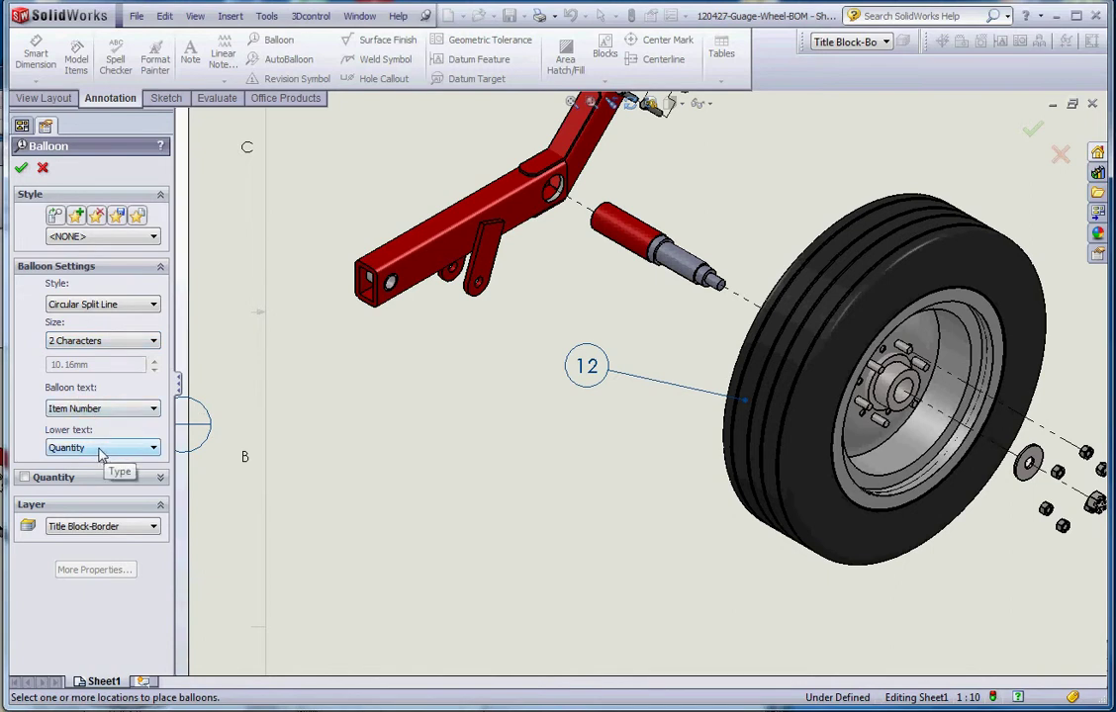
scroll(594, 658, "up", 3)
scroll(633, 495, "down", 2)
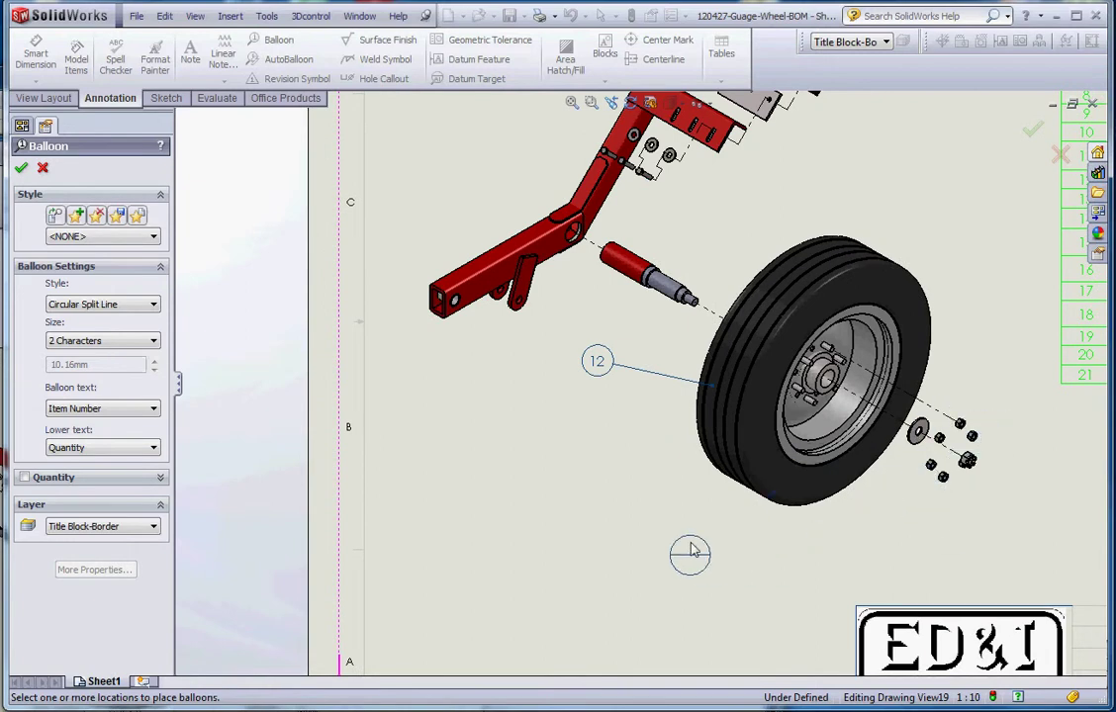
scroll(733, 441, "down", 2)
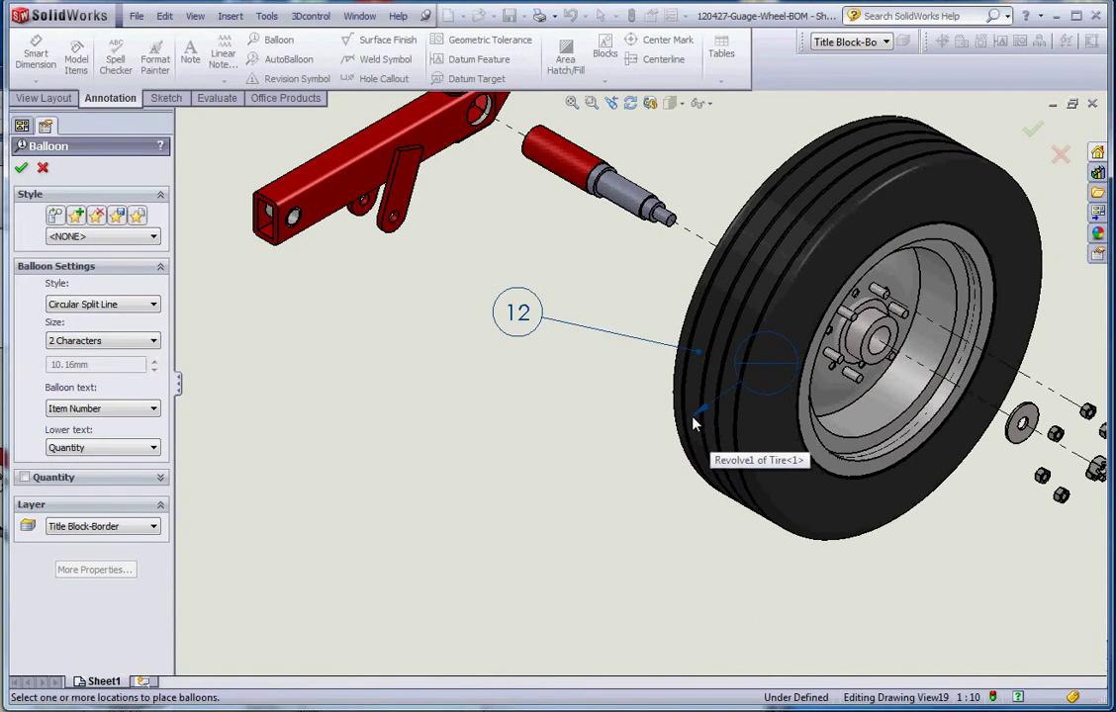
left_click(694, 416)
left_click(447, 394)
key("Escape")
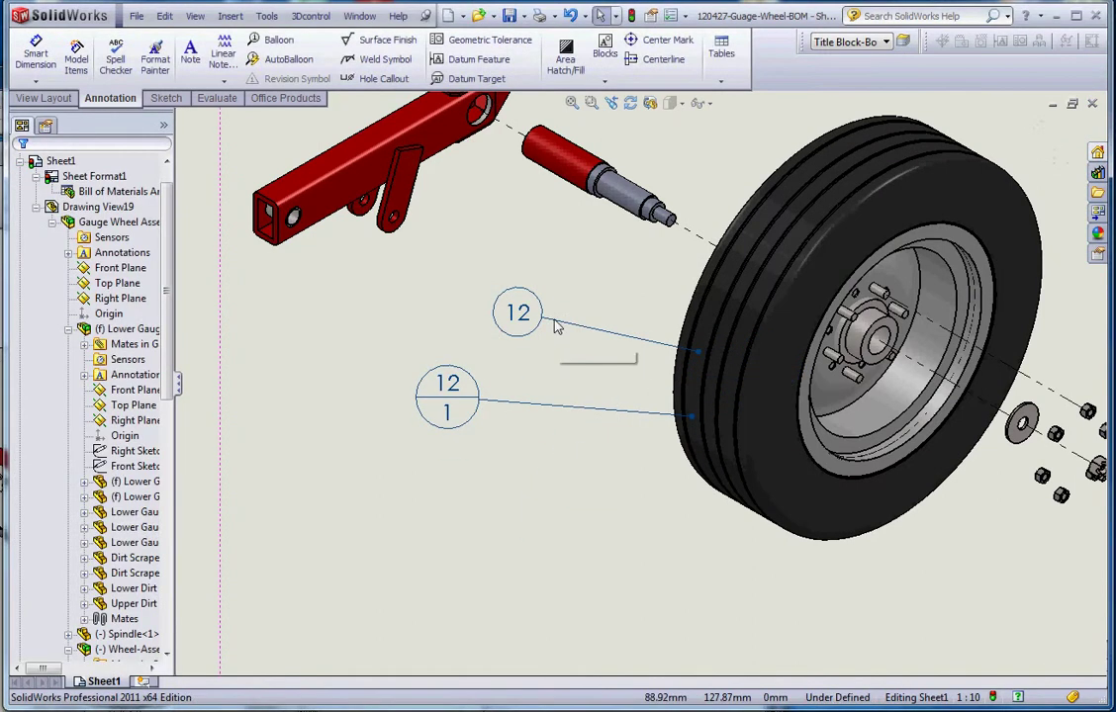
- Delete the old circular balloon 12
left_click(557, 326)
key("Delete")
key("f")
scroll(974, 223, "down", 5)
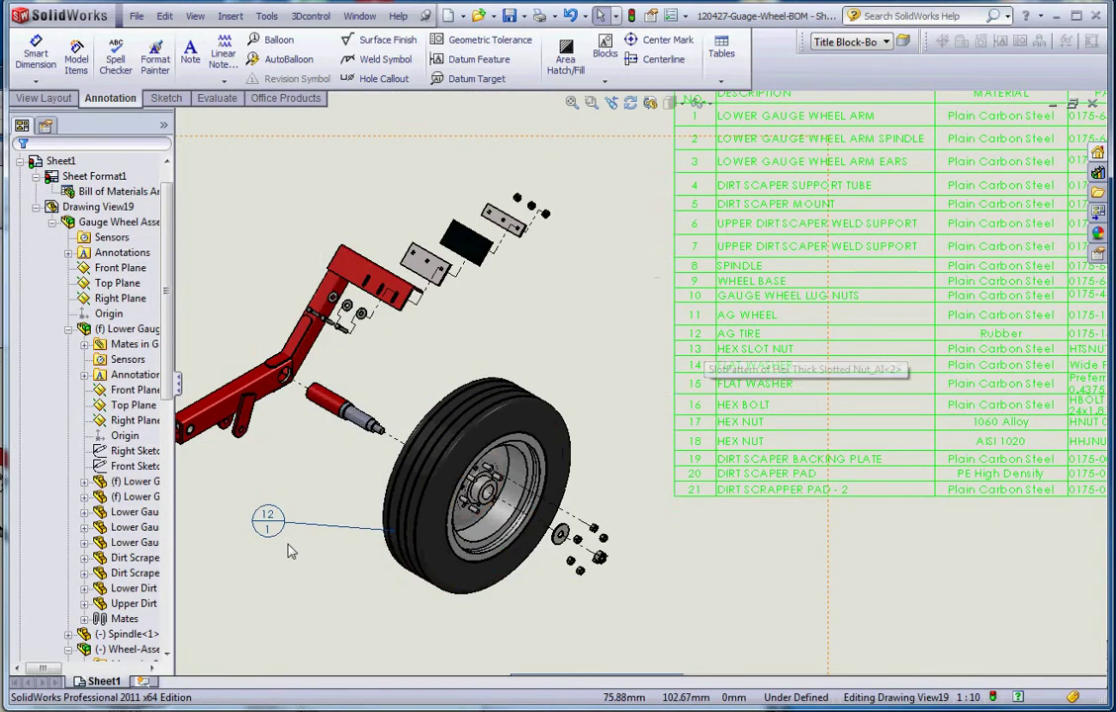
scroll(285, 540, "down", 2)
scroll(385, 549, "up", 3)
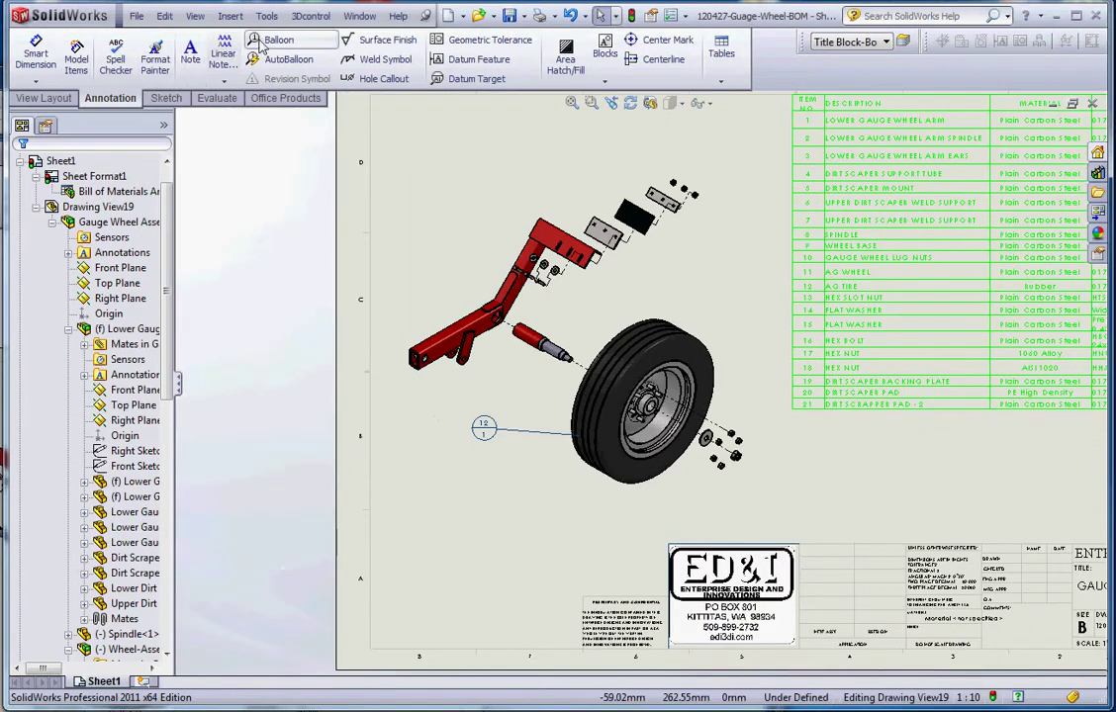
- Add a split-line 17/6 balloon on the Sheet Notes layer to the hex nut
left_click(273, 40)
left_click(108, 304)
left_click(139, 397)
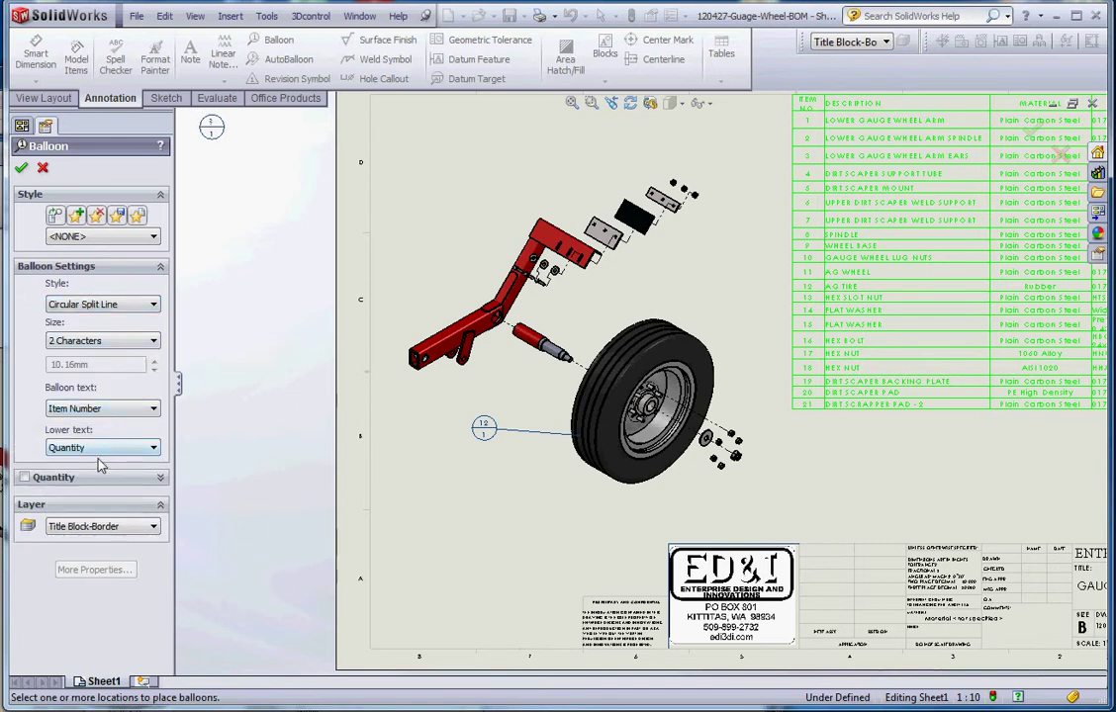
left_click(124, 530)
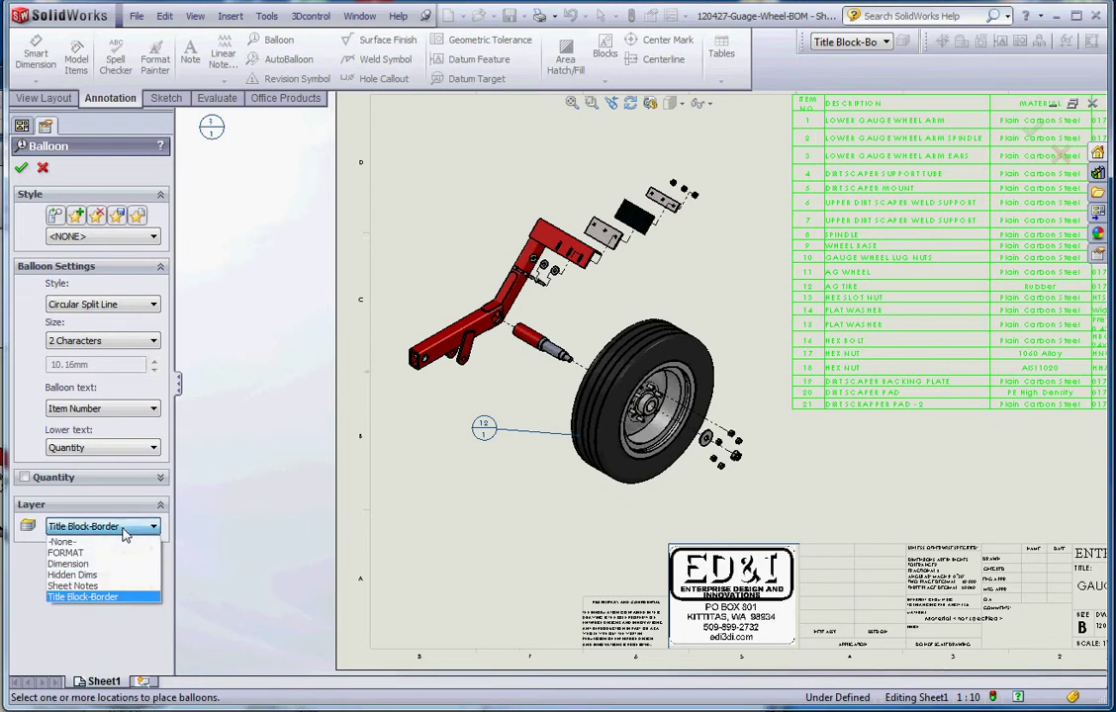
left_click(99, 585)
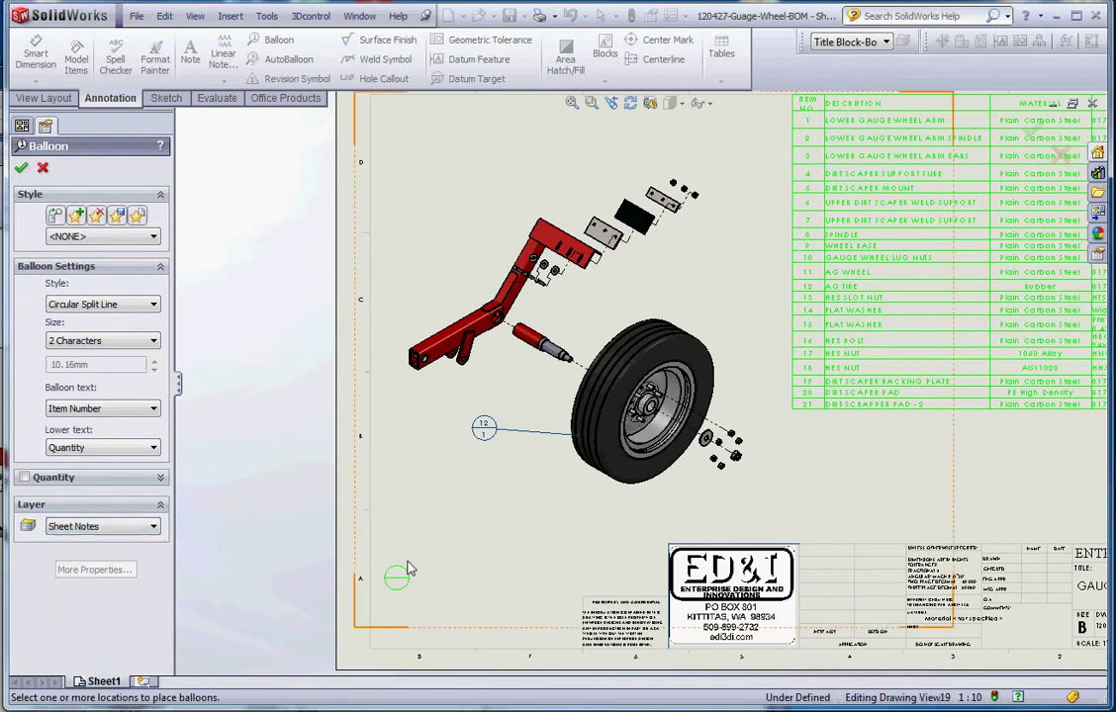
scroll(698, 413, "down", 5)
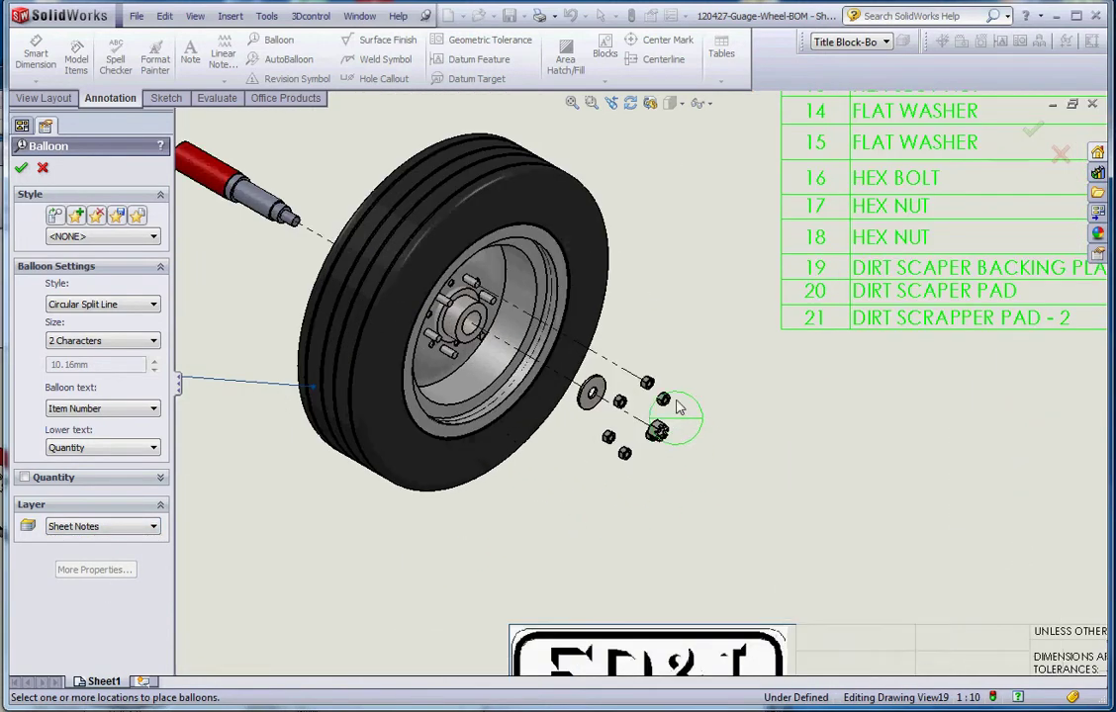
scroll(679, 406, "down", 5)
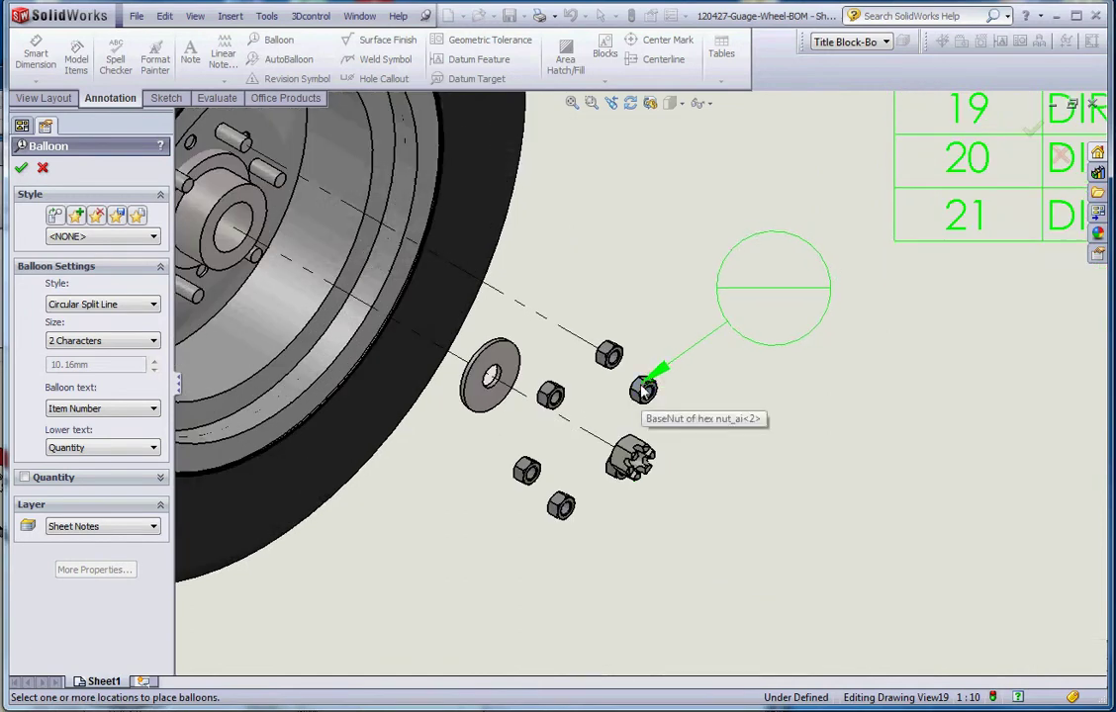
left_click(642, 392)
left_click(853, 374)
scroll(891, 523, "up", 6)
scroll(706, 444, "down", 6)
key("Escape")
- Add a split-line 13/1 balloon on the Sheet Notes layer to the castle nut
scroll(628, 417, "up", 3)
scroll(625, 424, "down", 4)
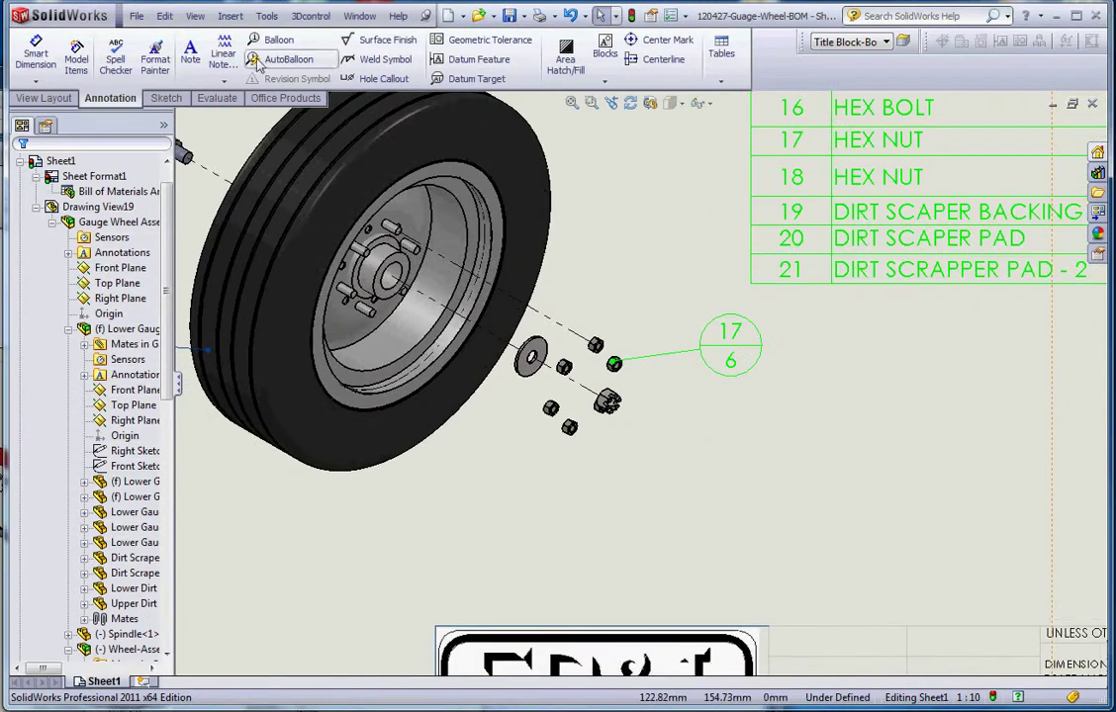
left_click(255, 39)
left_click(131, 305)
left_click(82, 397)
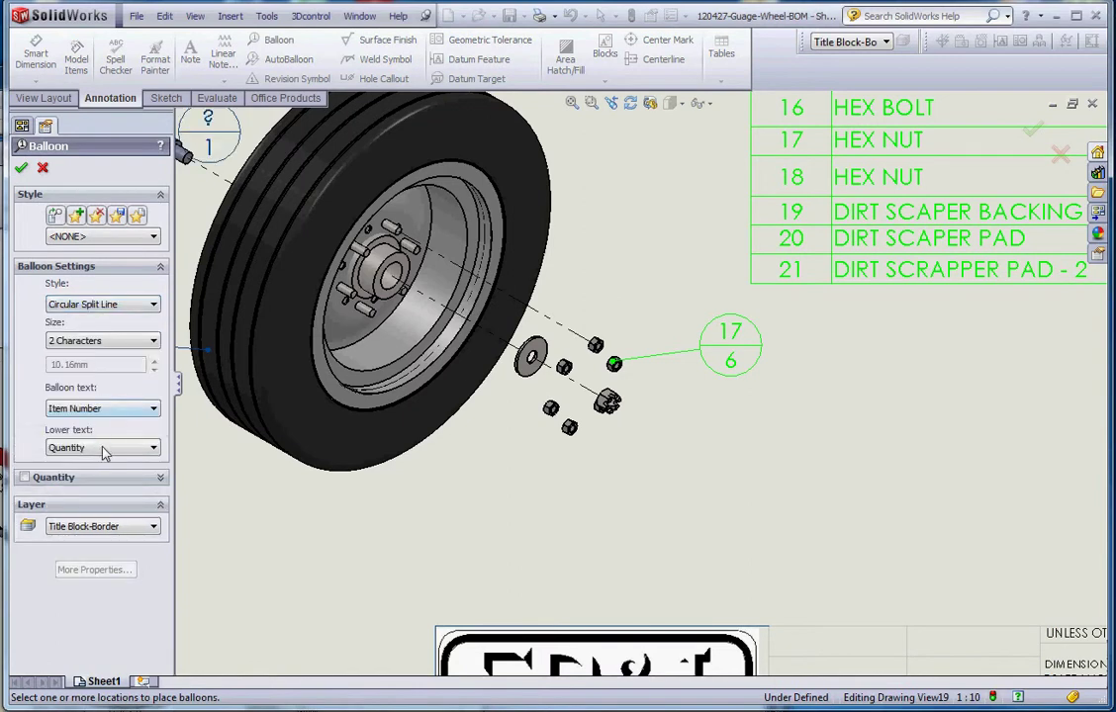
left_click(151, 527)
left_click(97, 591)
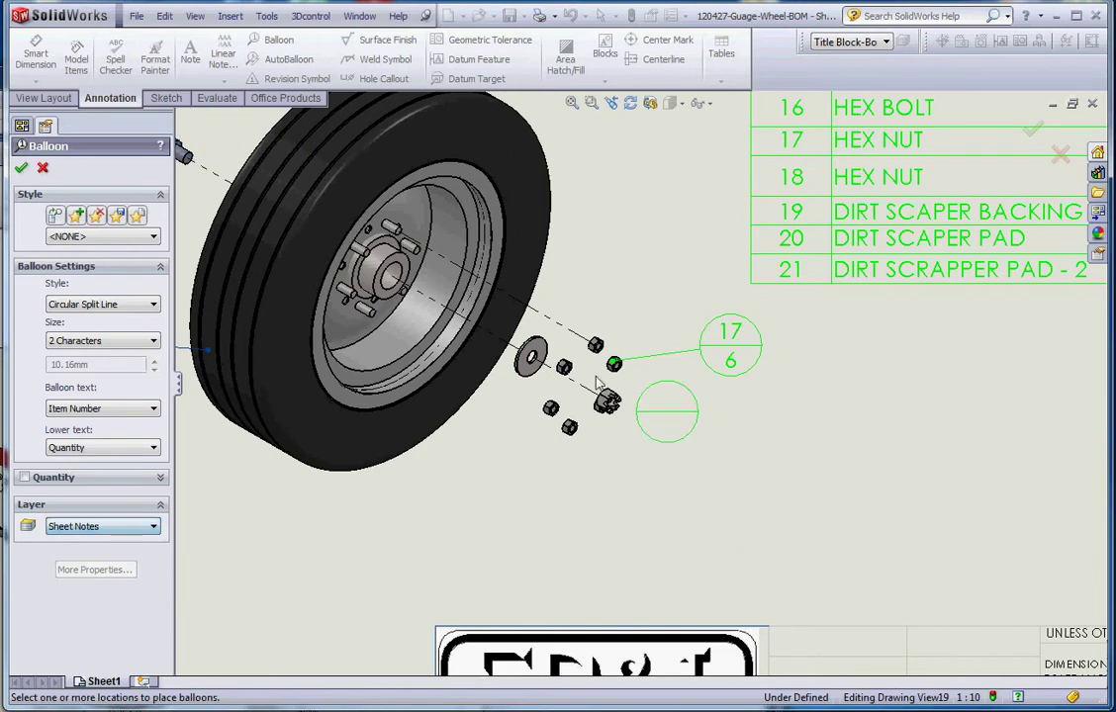
scroll(608, 408, "down", 5)
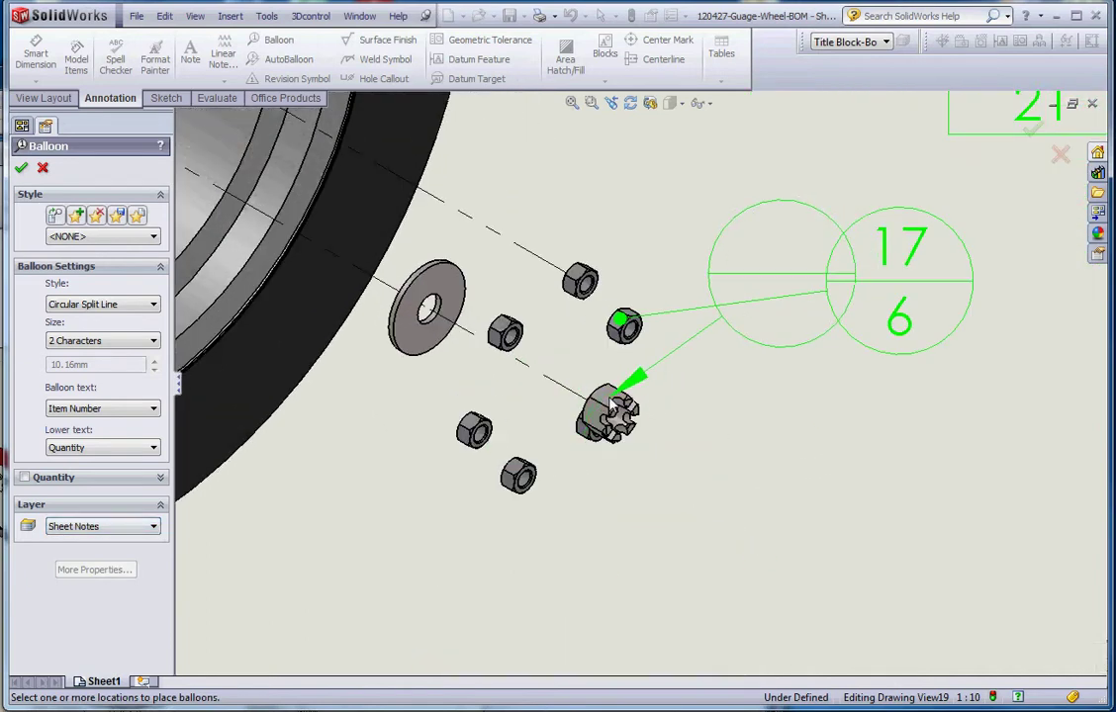
left_click(607, 400)
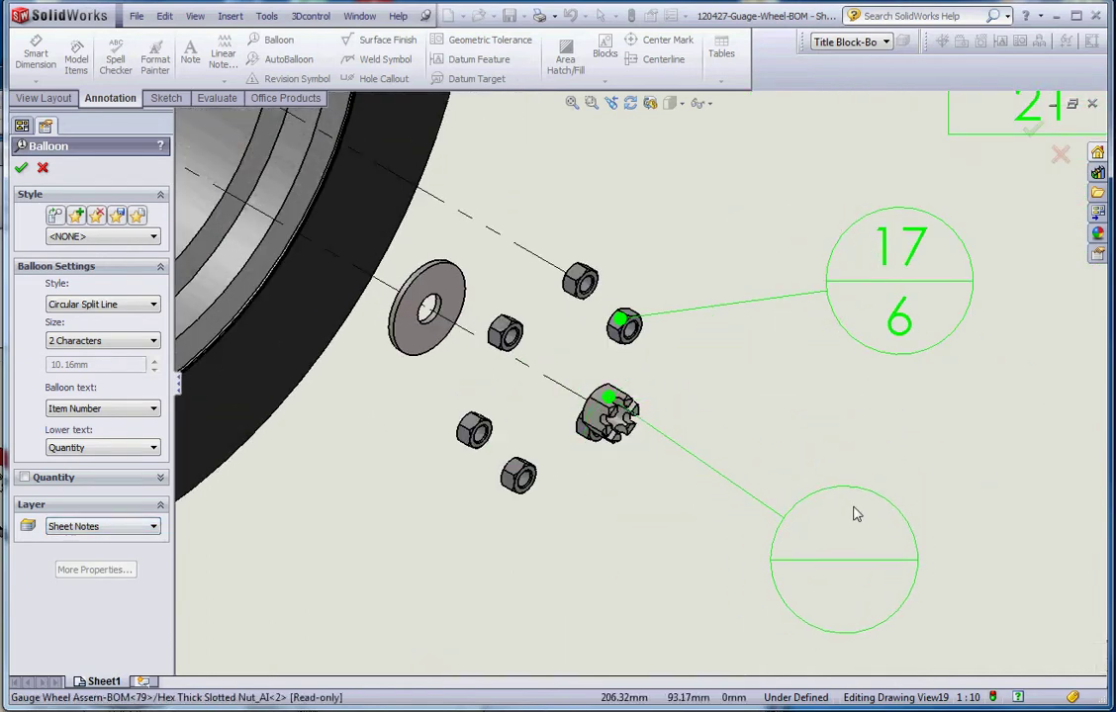
left_click(848, 522)
scroll(957, 572, "up", 2)
scroll(842, 471, "up", 4)
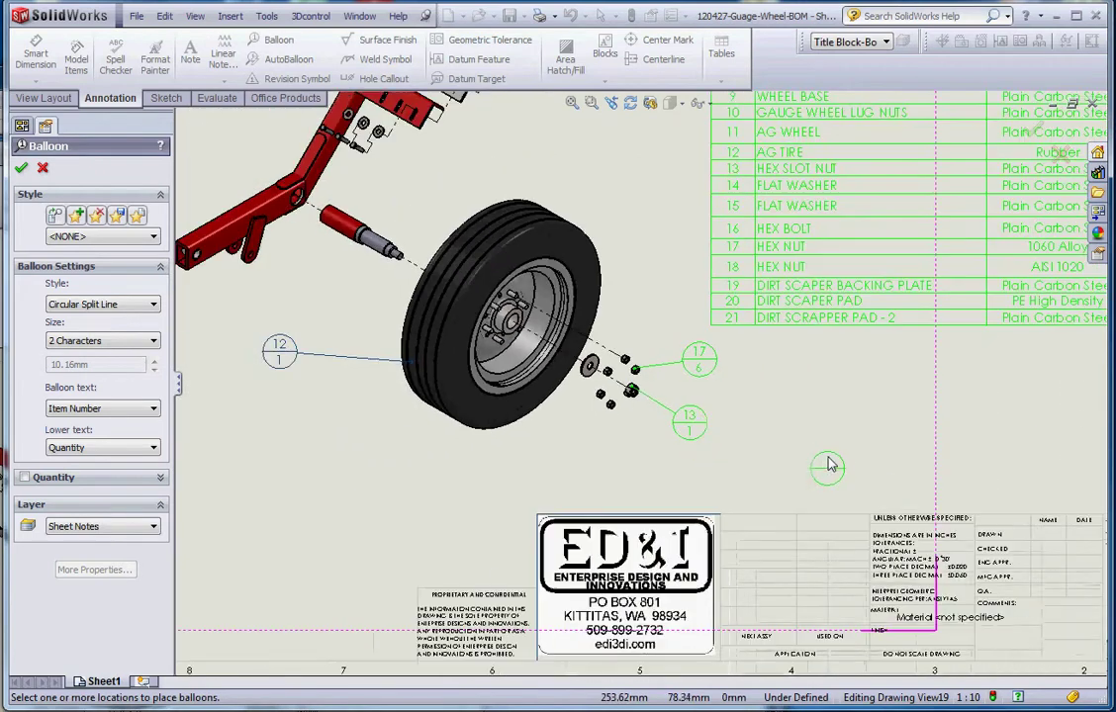
key("Escape")
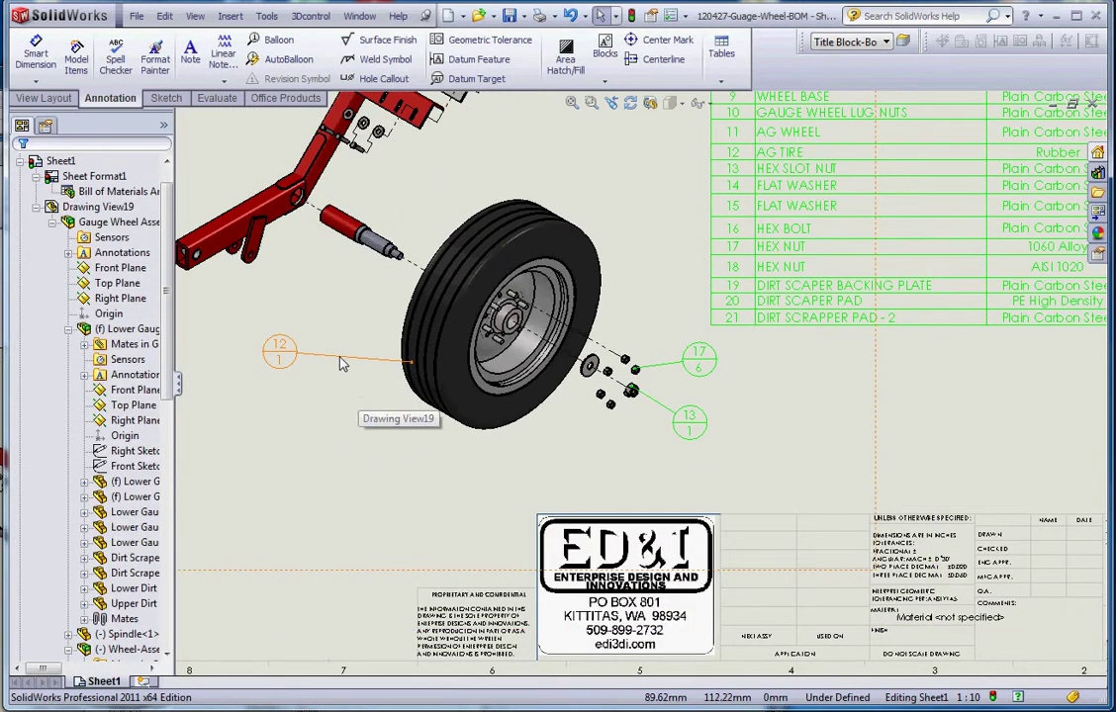
- Move the tire's 12/1 balloon to the Sheet Notes layer and fit the sheet
left_click(326, 362)
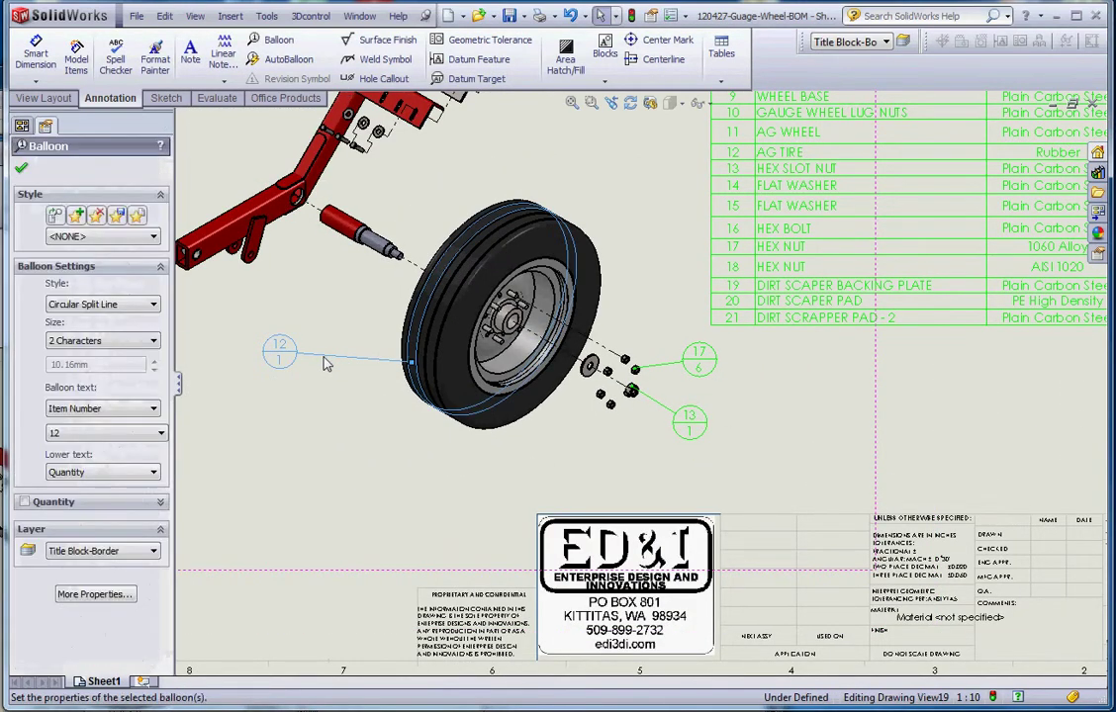
left_click(151, 552)
left_click(127, 617)
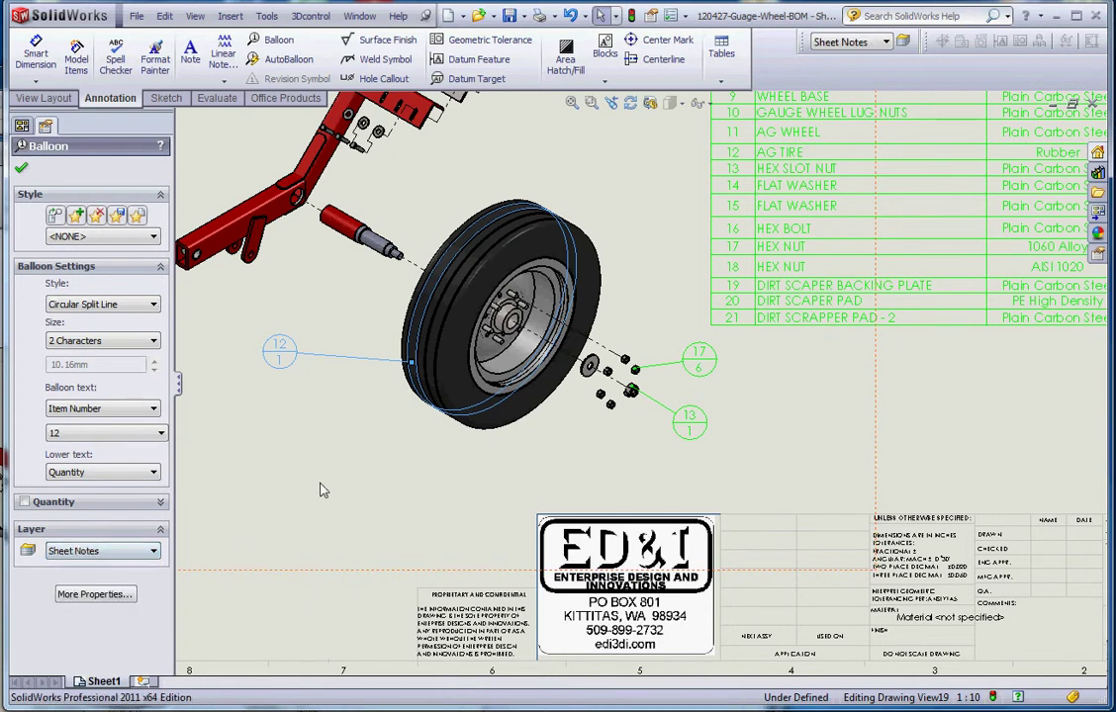
left_click(383, 490)
key("f")
scroll(577, 405, "down", 4)
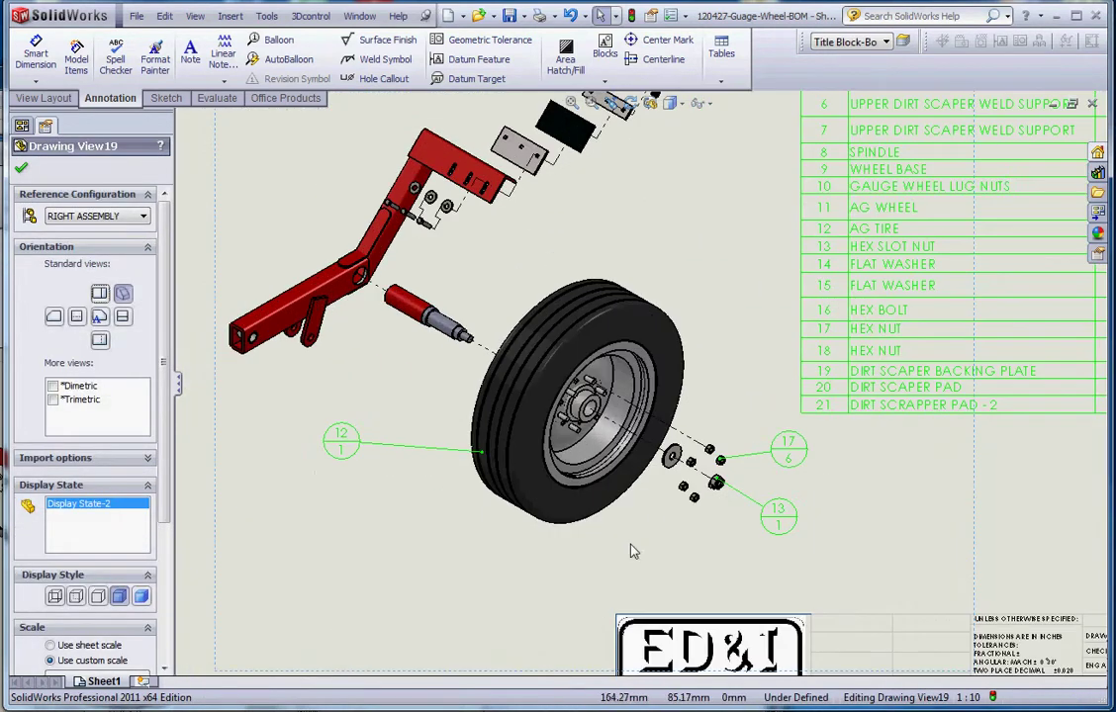
scroll(584, 395, "up", 4)
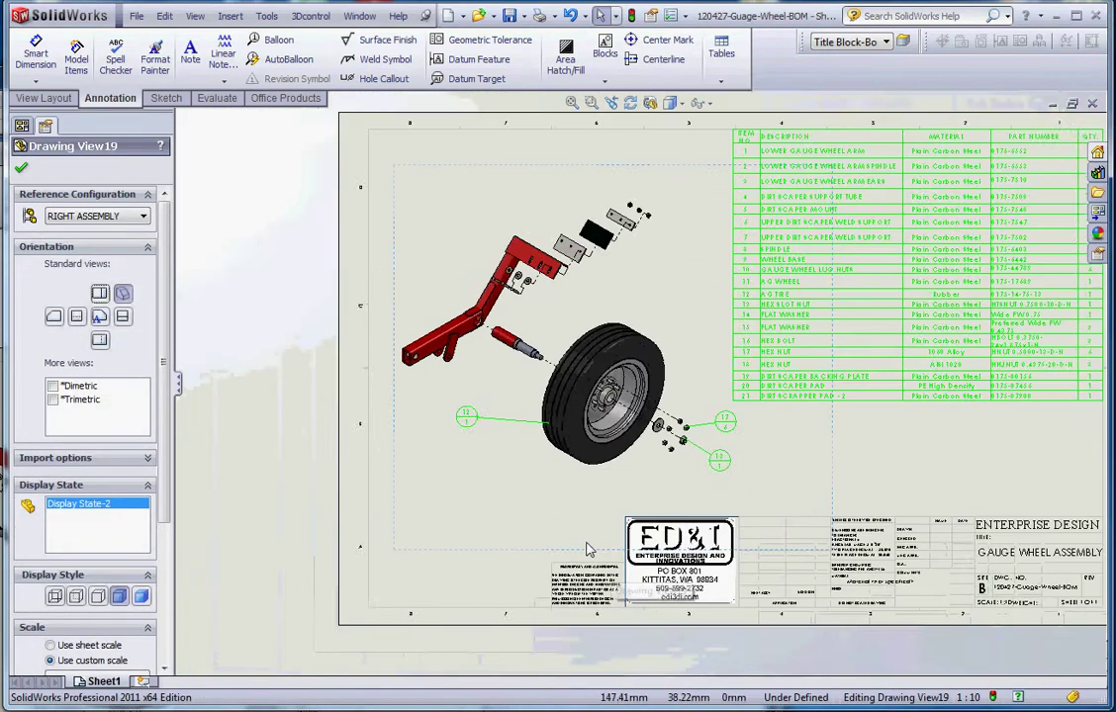
- Start Auto Balloon on the exploded view with the Sheet Notes layer
left_click(22, 170)
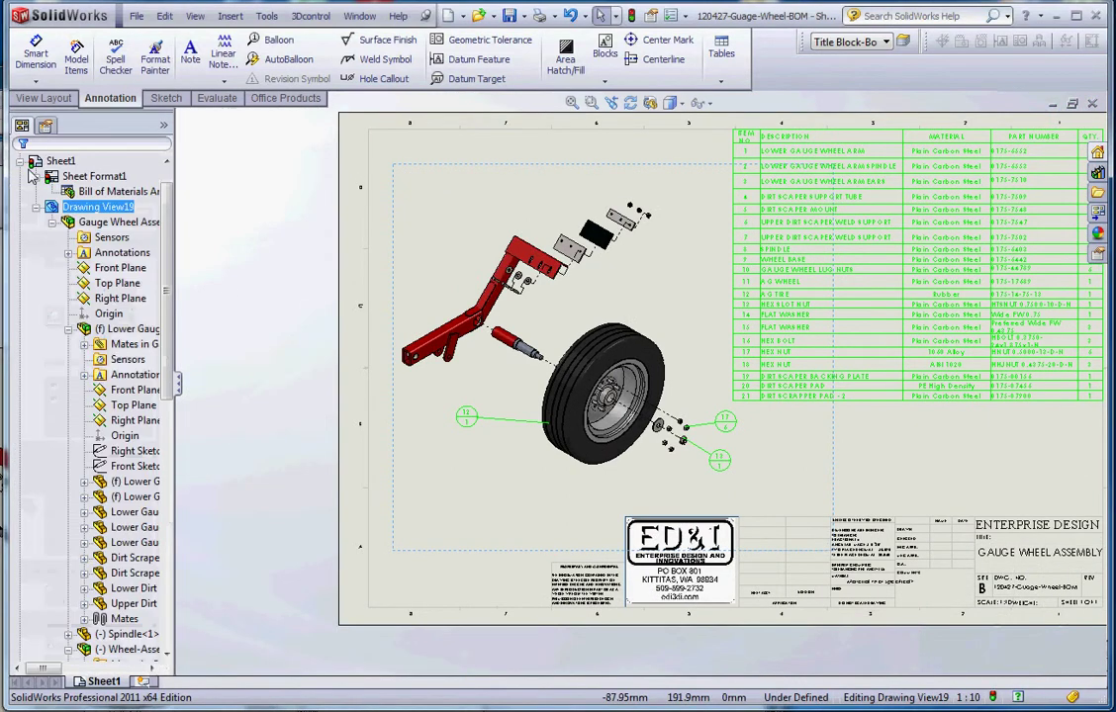
left_click(280, 59)
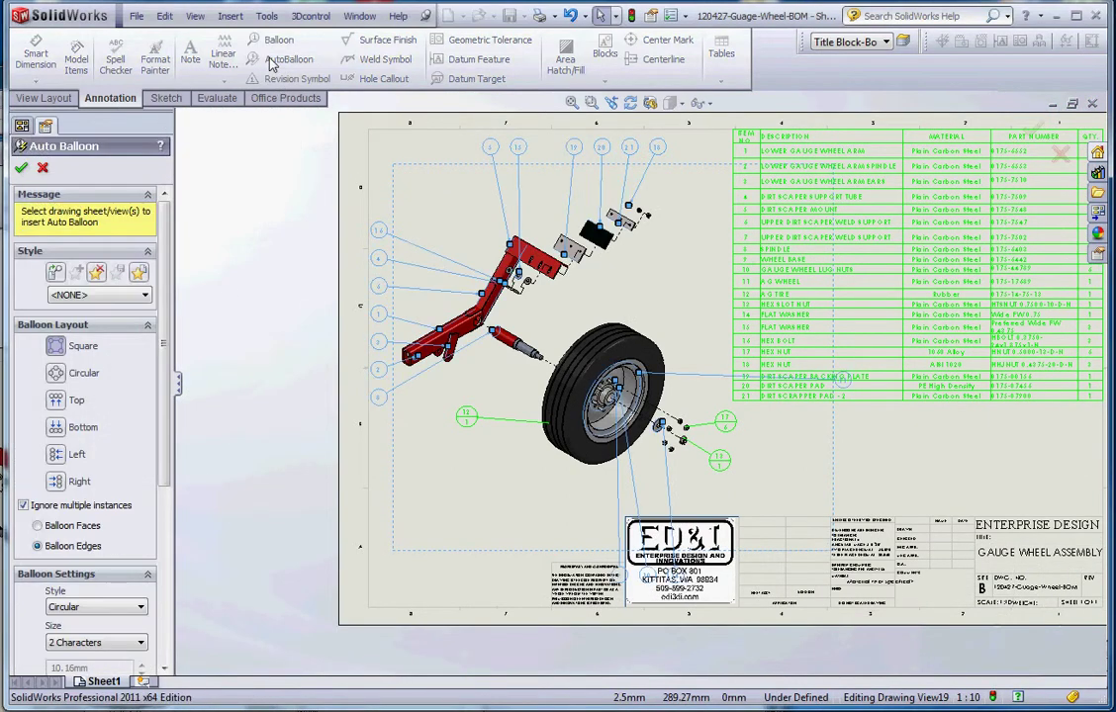
scroll(581, 376, "up", 5)
scroll(589, 421, "down", 4)
scroll(583, 299, "down", 2)
scroll(99, 445, "down", 5)
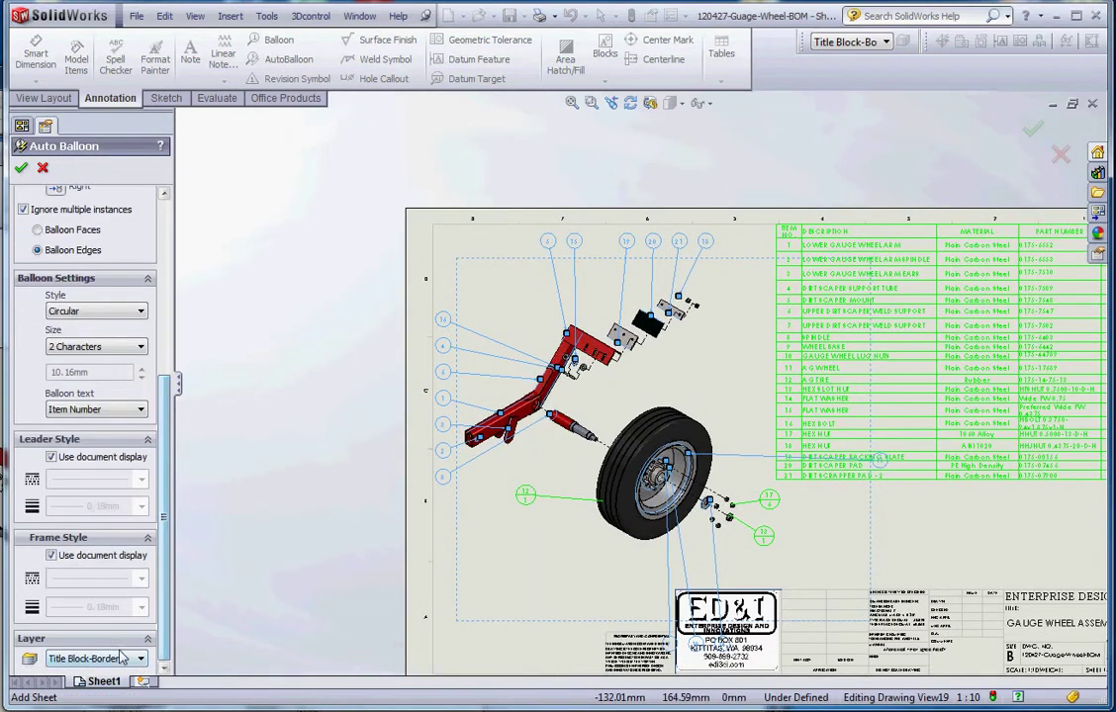
left_click(119, 659)
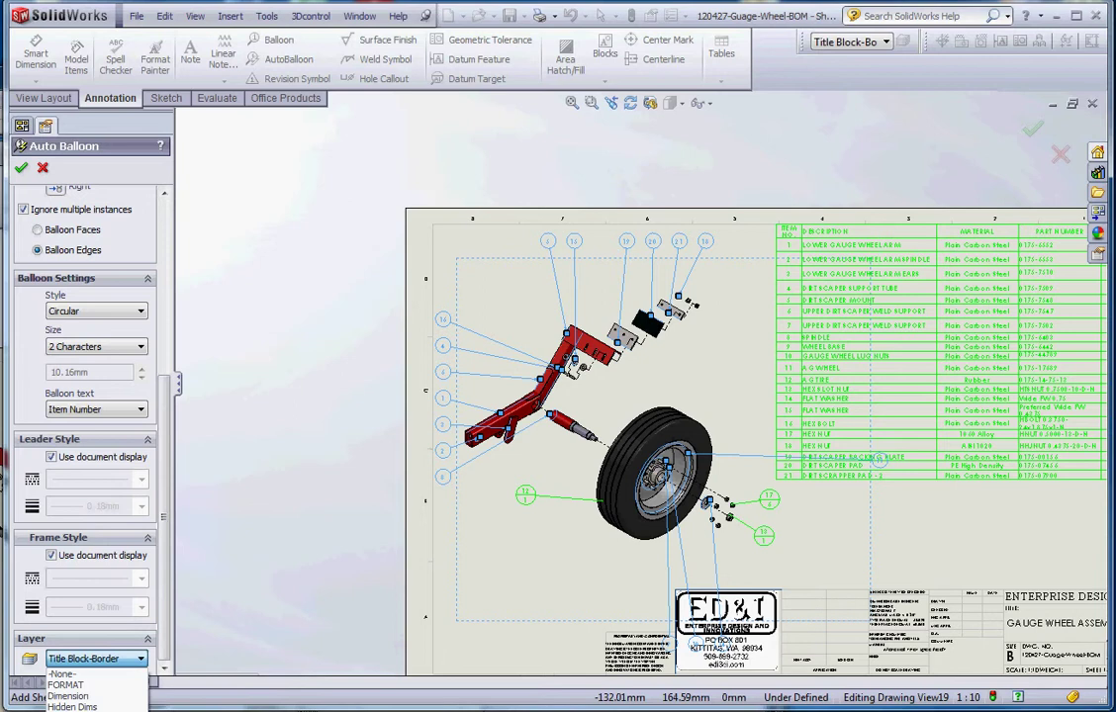
left_click(89, 711)
scroll(549, 527, "up", 2)
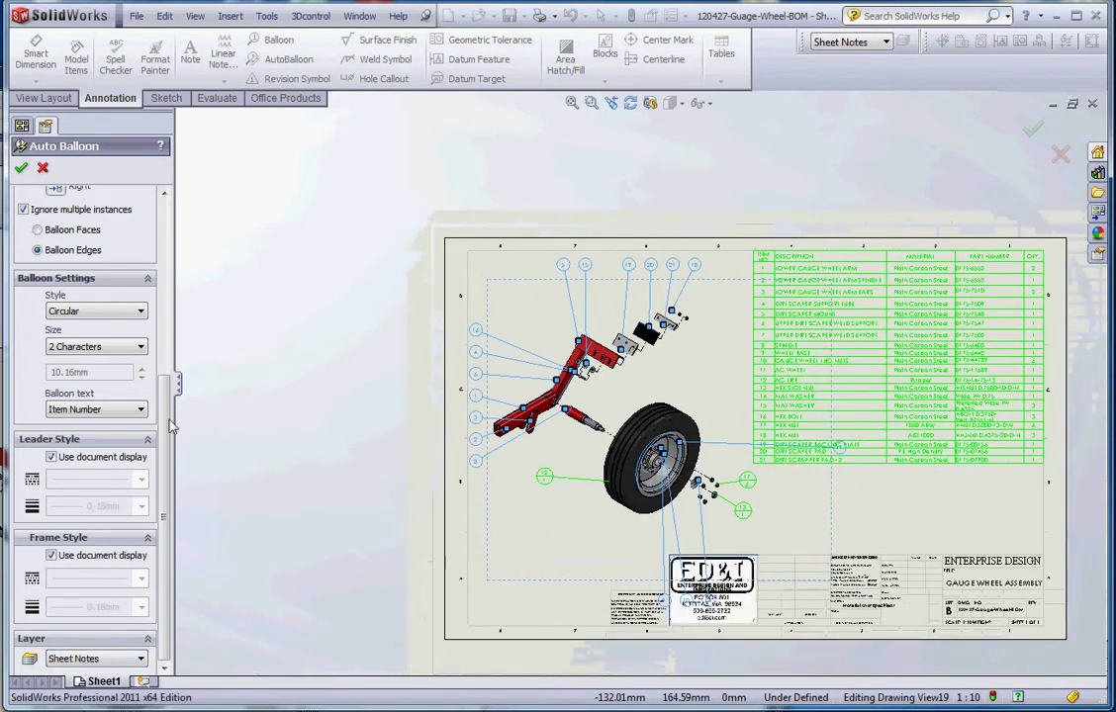
scroll(163, 237, "up", 5)
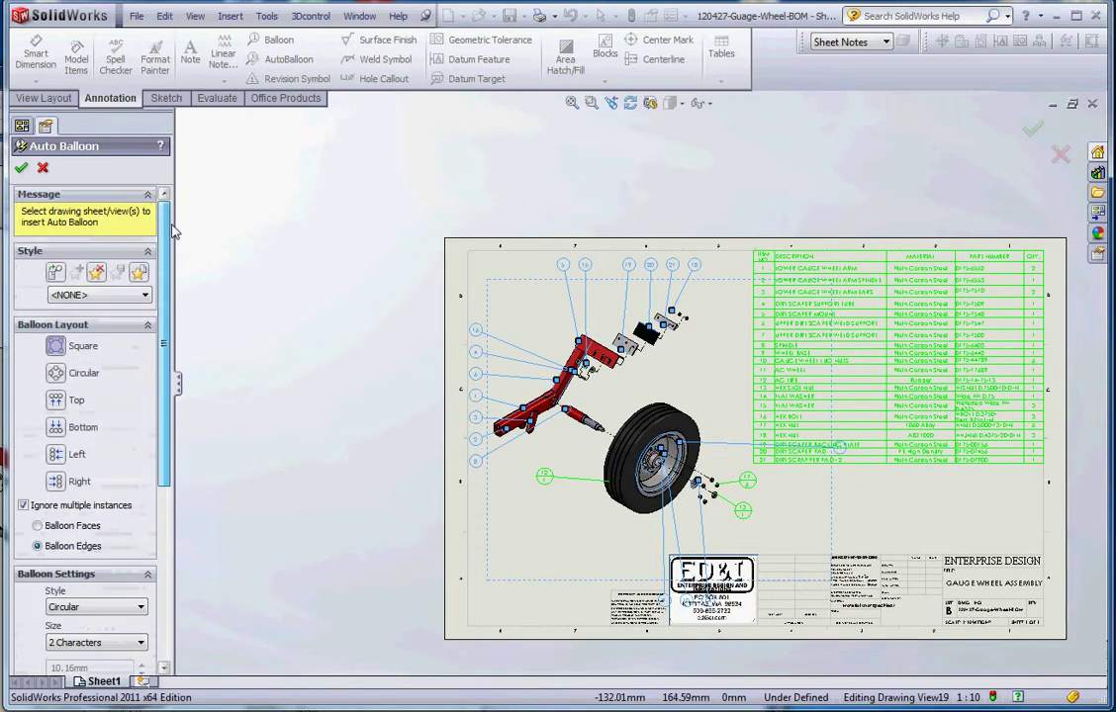
- Preview Circular, Top, Bottom, Left and Right layouts, ending on Square
left_click(55, 376)
left_click(54, 401)
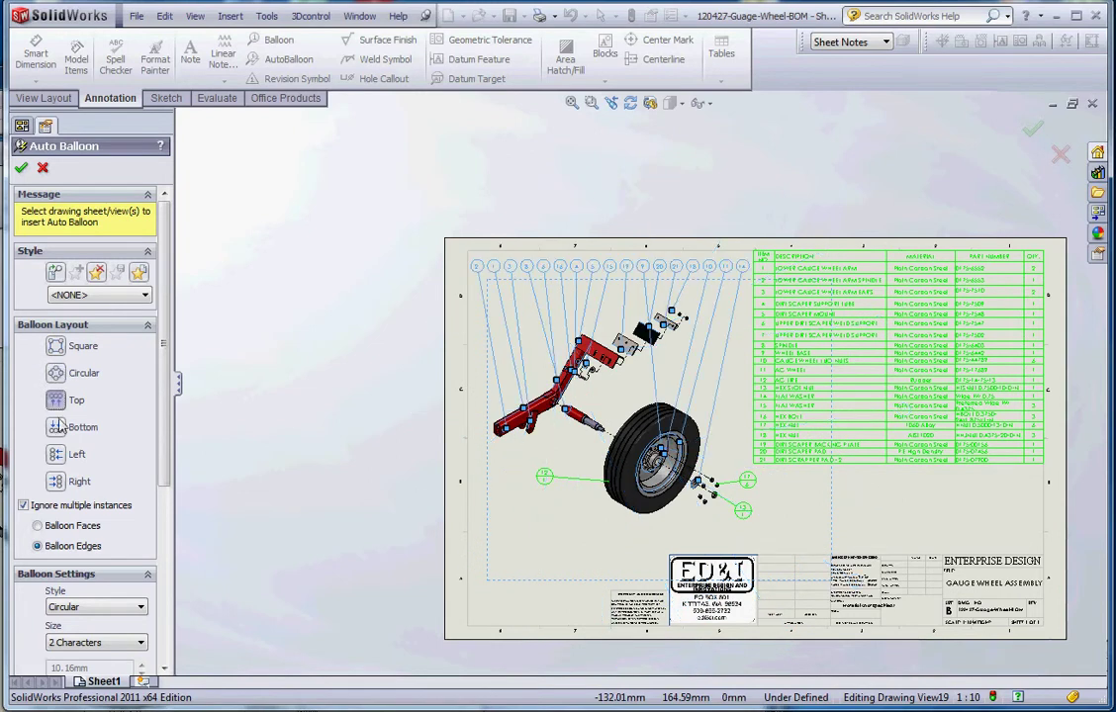
left_click(60, 431)
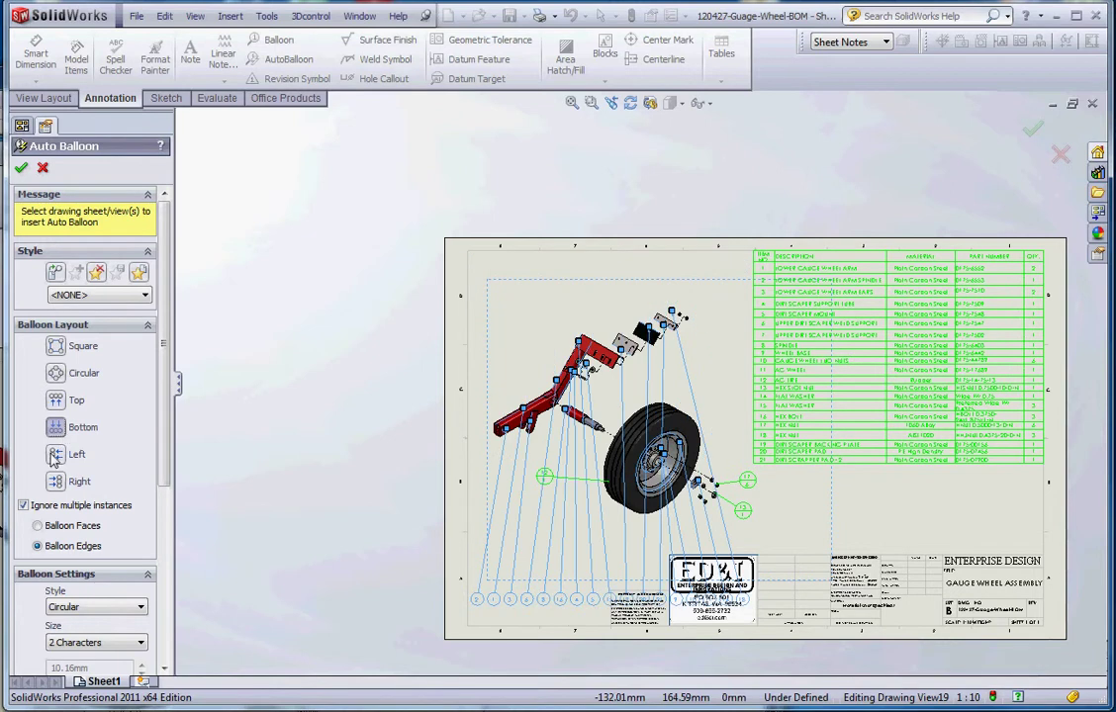
left_click(55, 457)
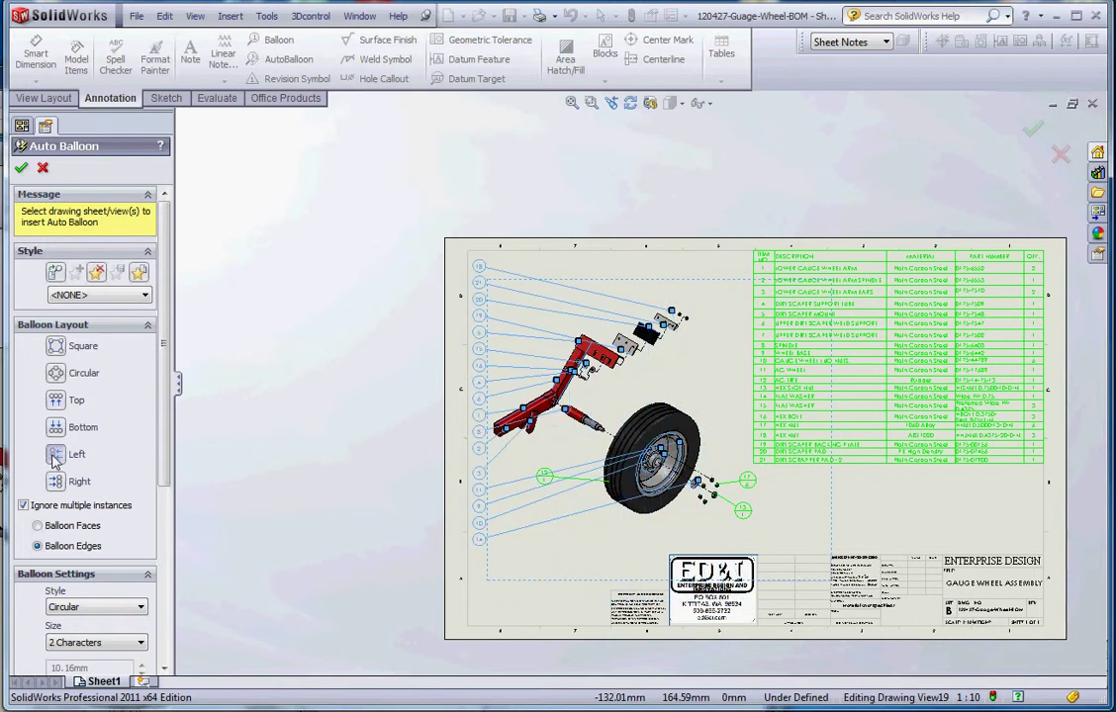
left_click(56, 483)
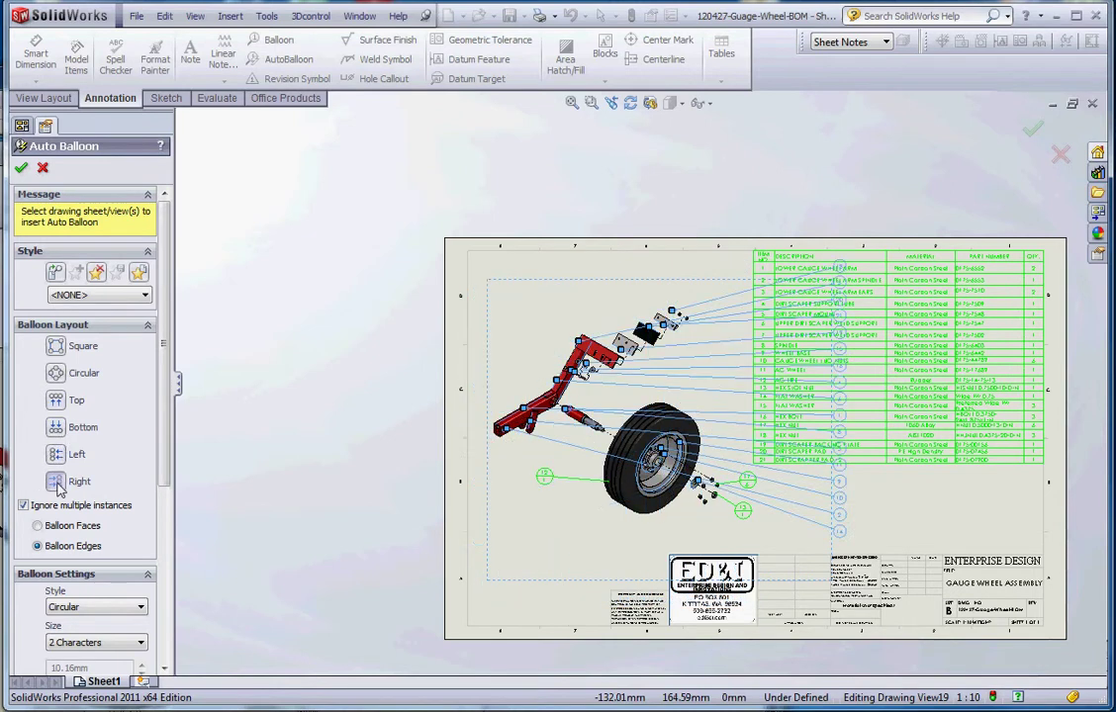
left_click(56, 348)
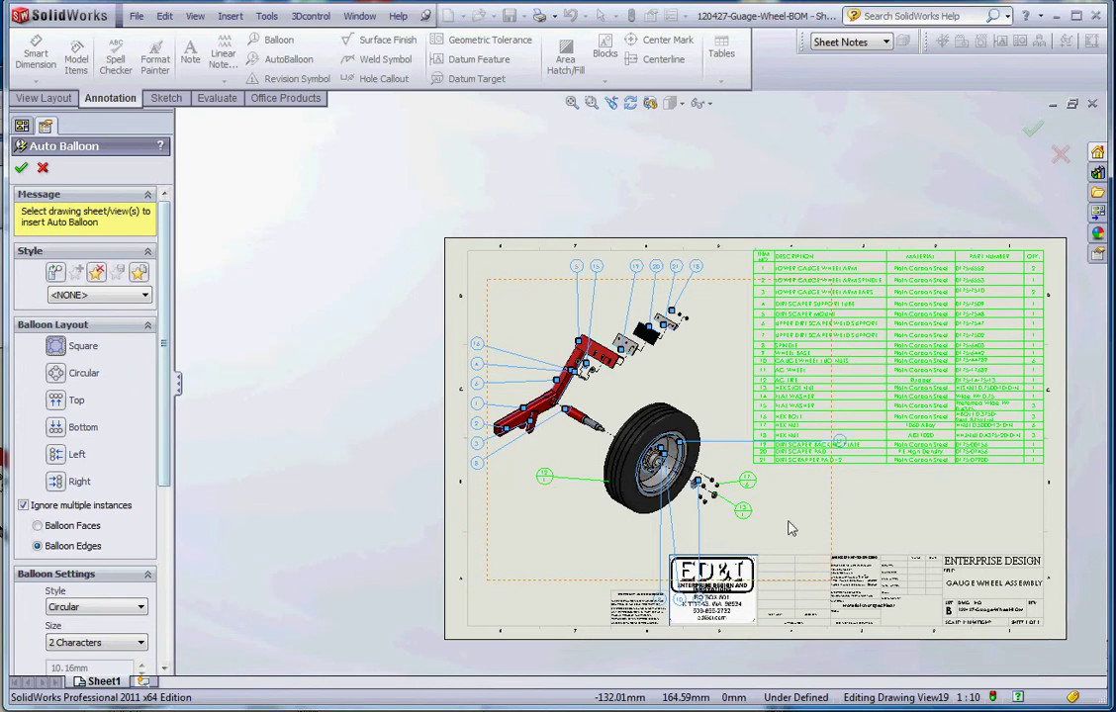
- Accept the auto balloons, then undo them, keeping only balloons 12/1, 17/6 and 13/1
left_click_drag(165, 458, 164, 608)
scroll(598, 526, "down", 3)
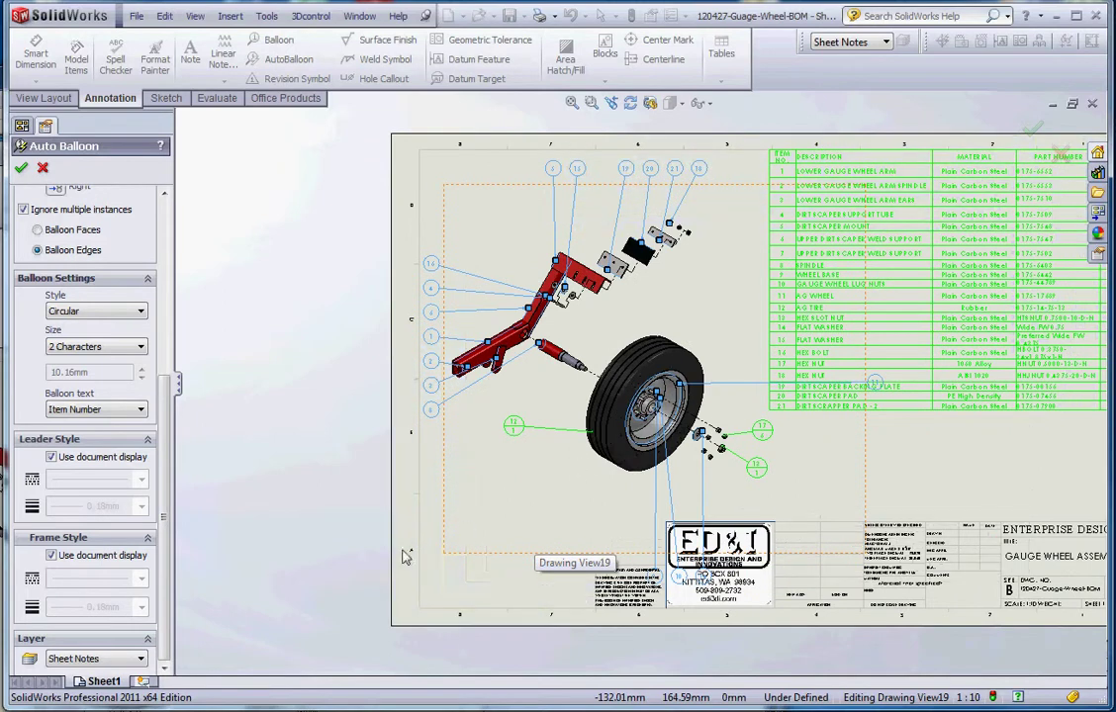
left_click(21, 168)
left_click(576, 453)
scroll(625, 465, "down", 2)
scroll(608, 472, "up", 2)
scroll(545, 427, "down", 4)
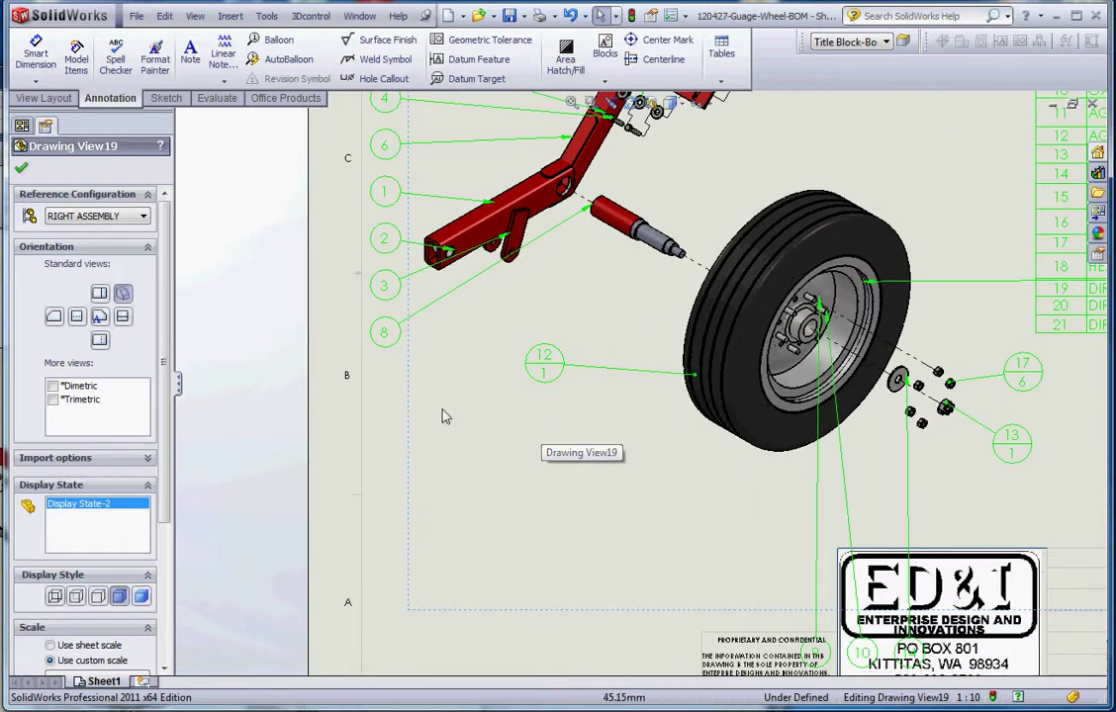
scroll(569, 247, "up", 3)
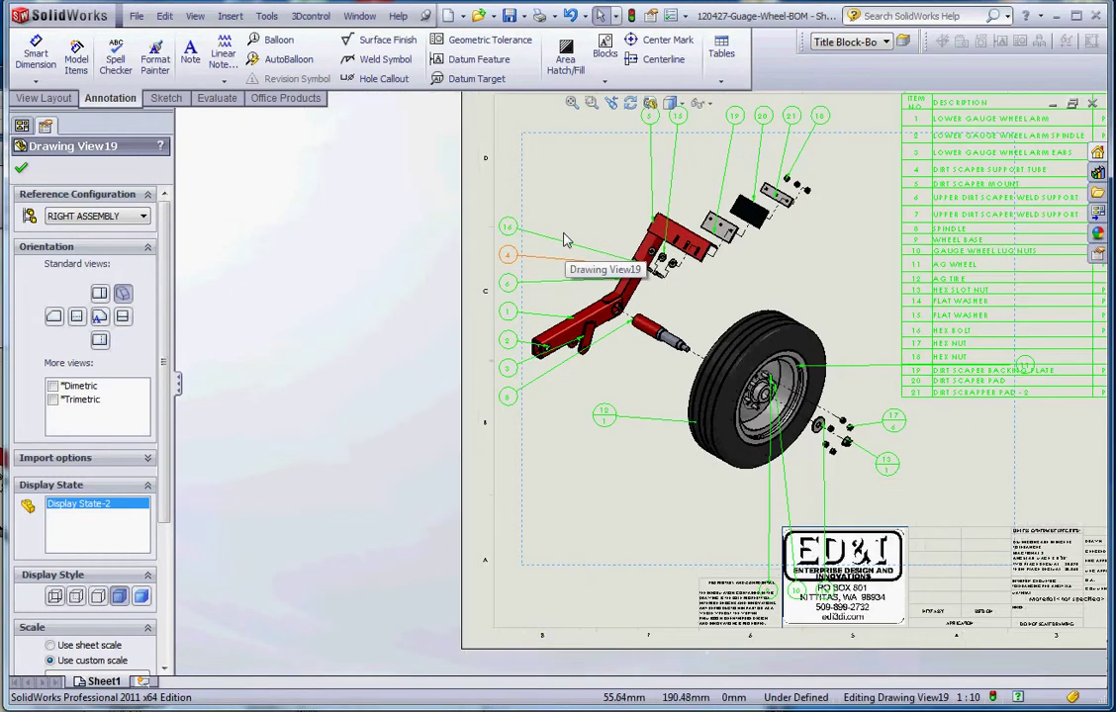
key("Escape")
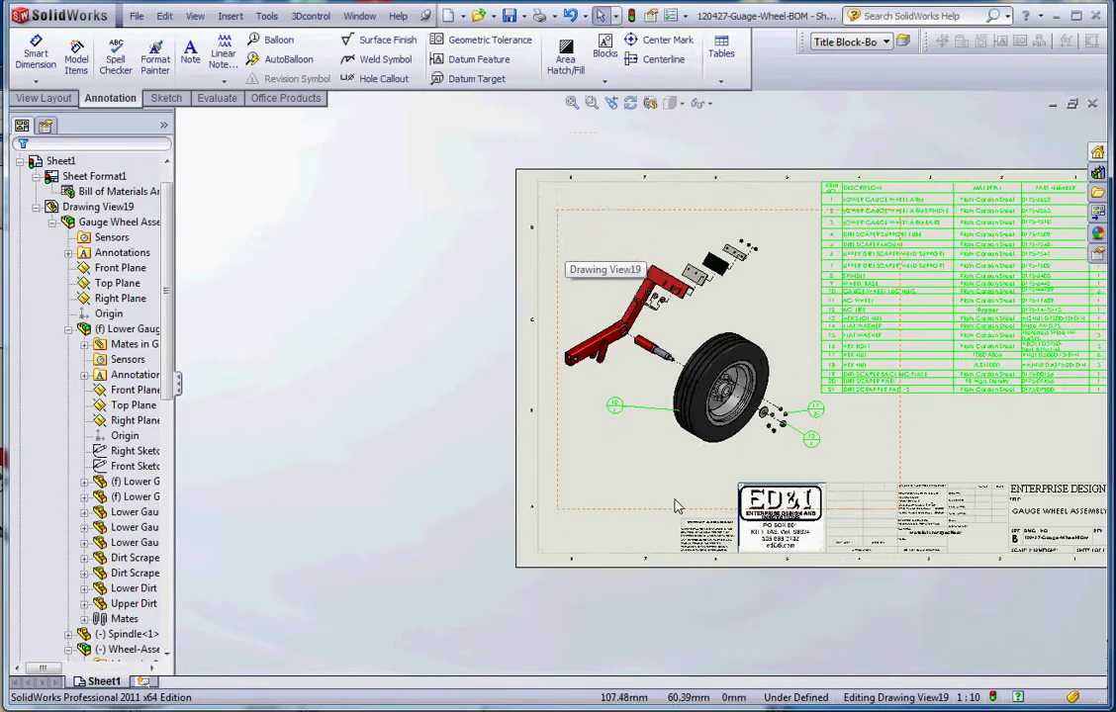
- Preview AutoBalloon on the exploded view using Circular Split Line style on the Sheet Notes layer
scroll(500, 243, "down", 3)
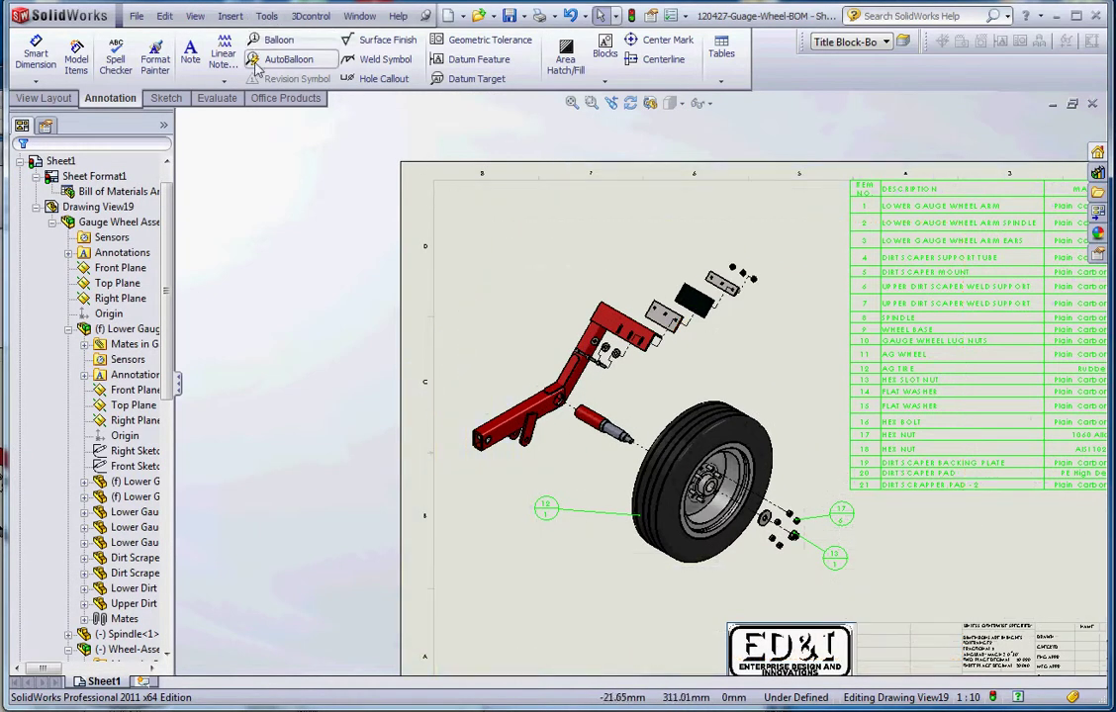
left_click(279, 59)
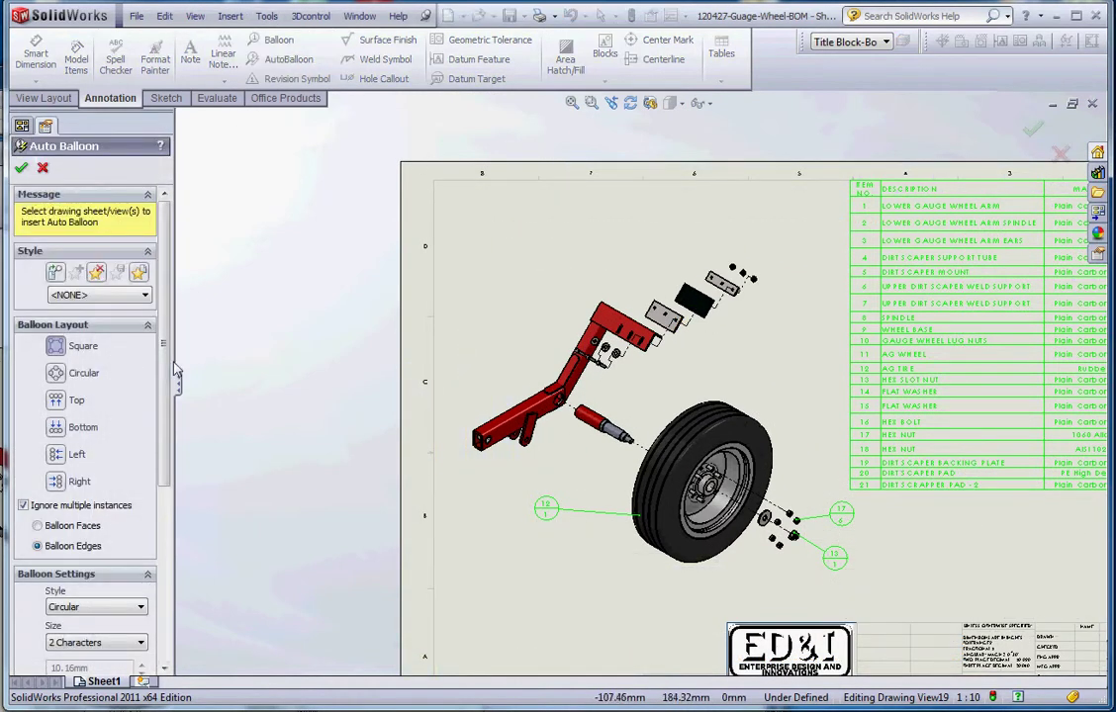
scroll(158, 386, "down", 3)
left_click(118, 455)
left_click(119, 547)
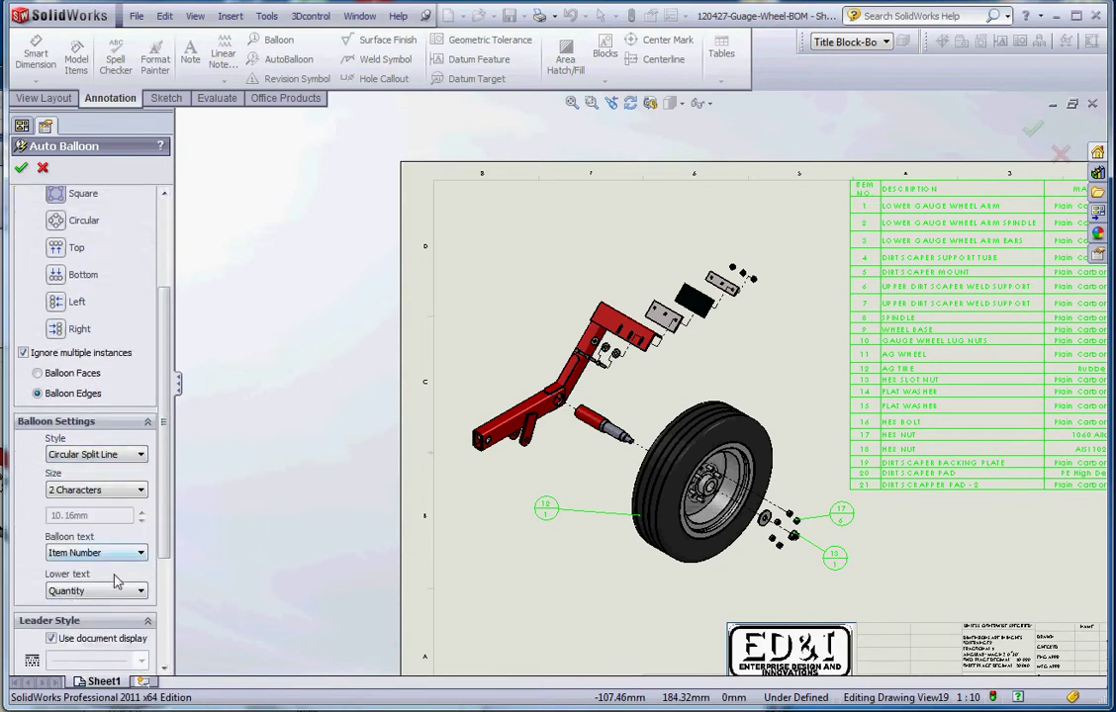
scroll(146, 494, "down", 4)
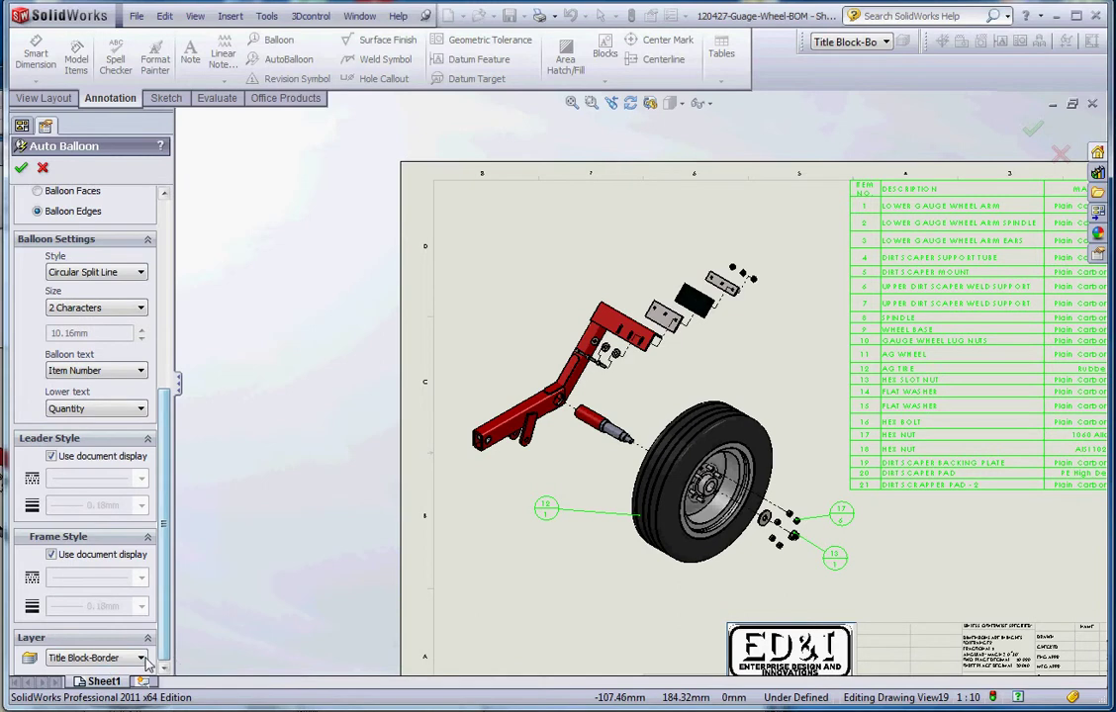
left_click(141, 658)
left_click(74, 707)
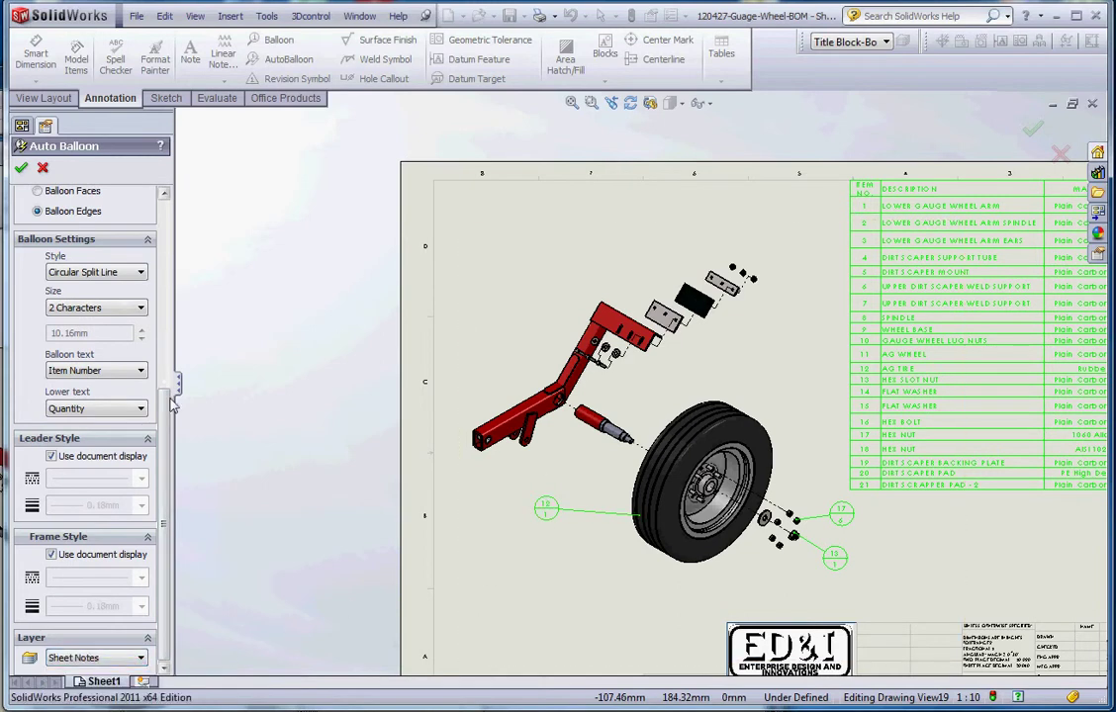
scroll(158, 297, "up", 7)
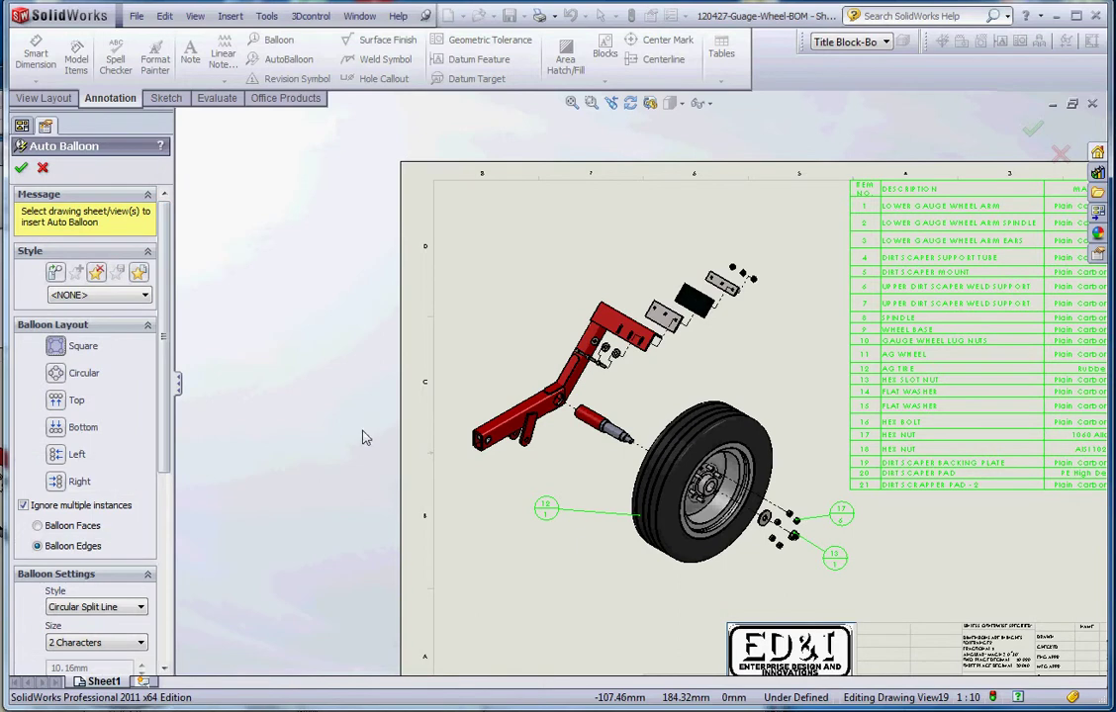
scroll(525, 499, "up", 3)
left_click(579, 484)
scroll(599, 477, "down", 2)
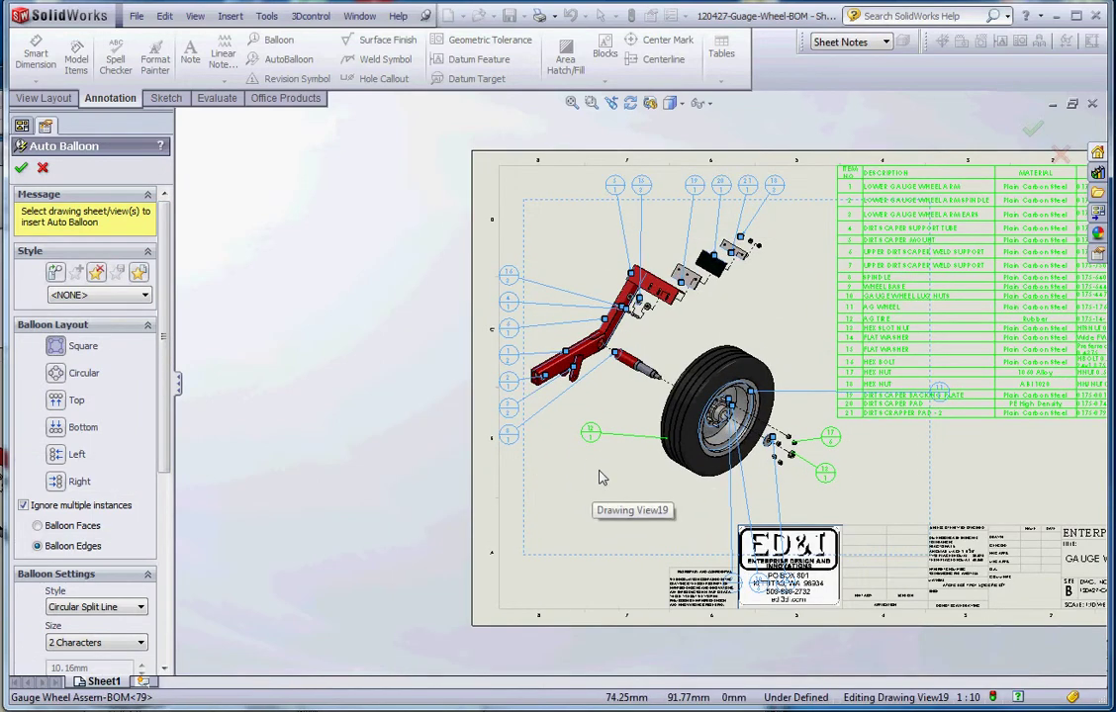
- Apply the previewed split-line auto balloons to the exploded view
left_click(21, 168)
scroll(1025, 474, "down", 2)
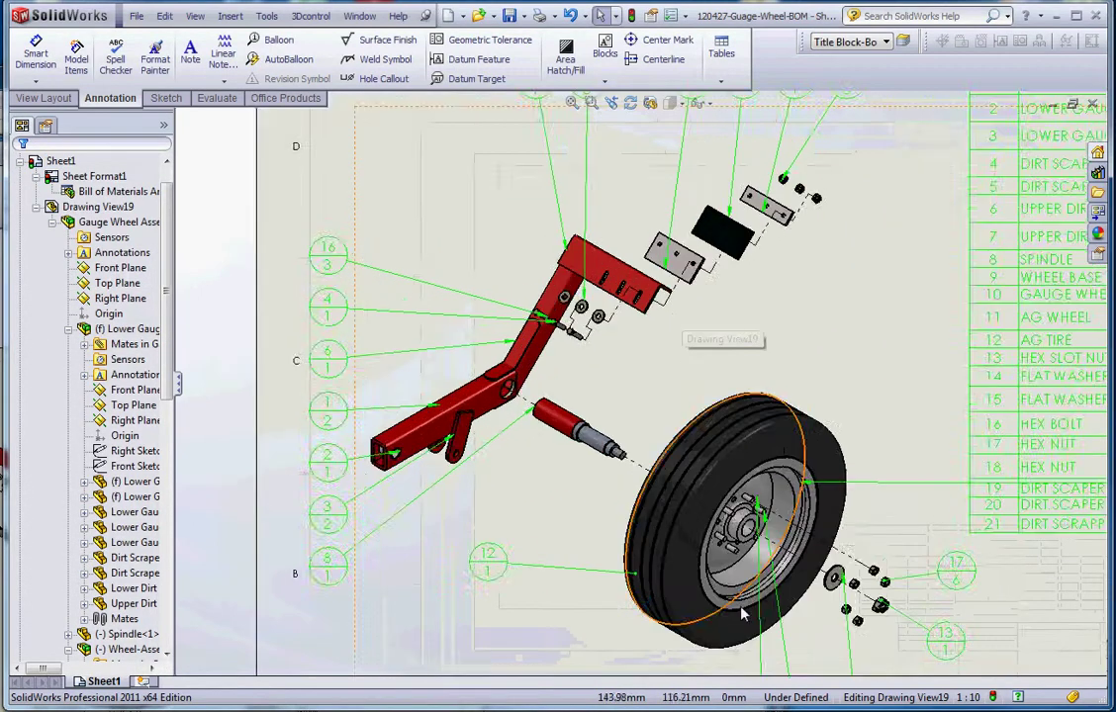
scroll(1025, 474, "up", 2)
scroll(1026, 474, "down", 1)
scroll(768, 613, "down", 2)
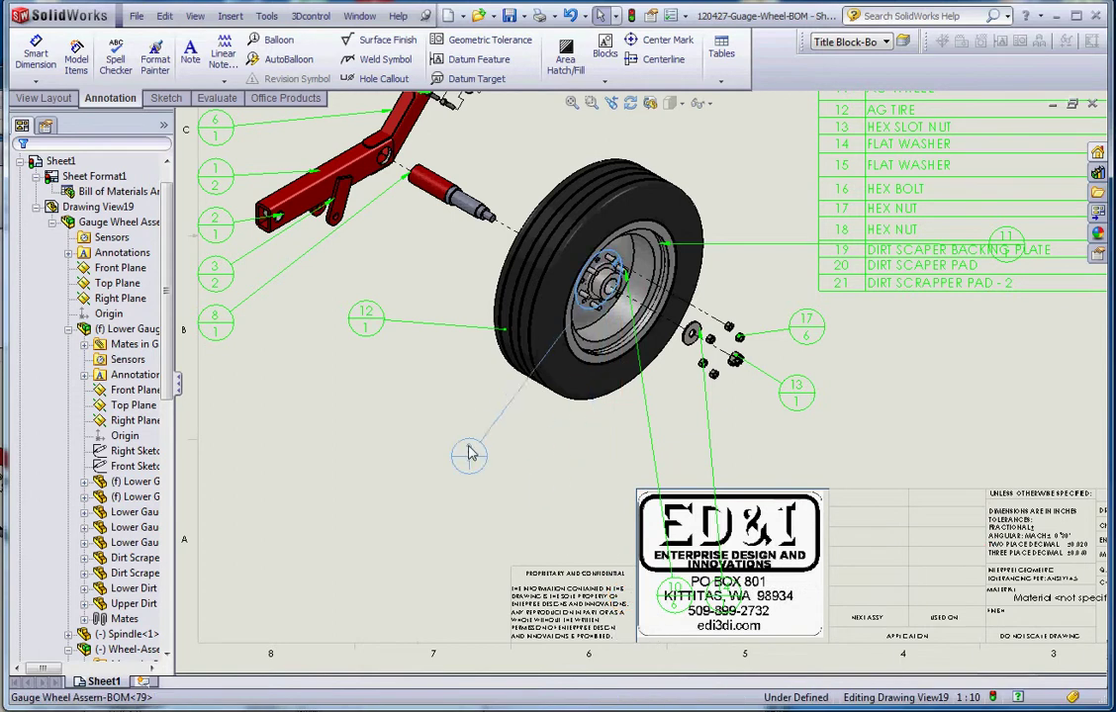
- Nudge balloon 9 down slightly and move balloon 10 up beside the wheel
left_click_drag(716, 125, 719, 146)
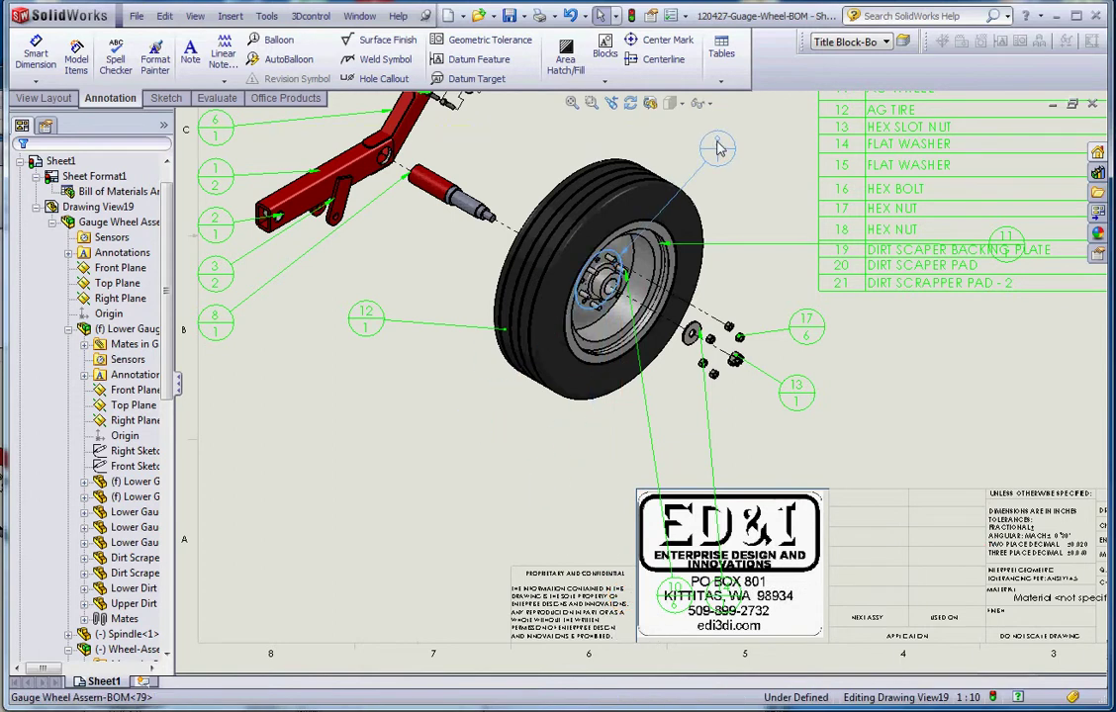
scroll(712, 248, "up", 1)
scroll(712, 247, "down", 4)
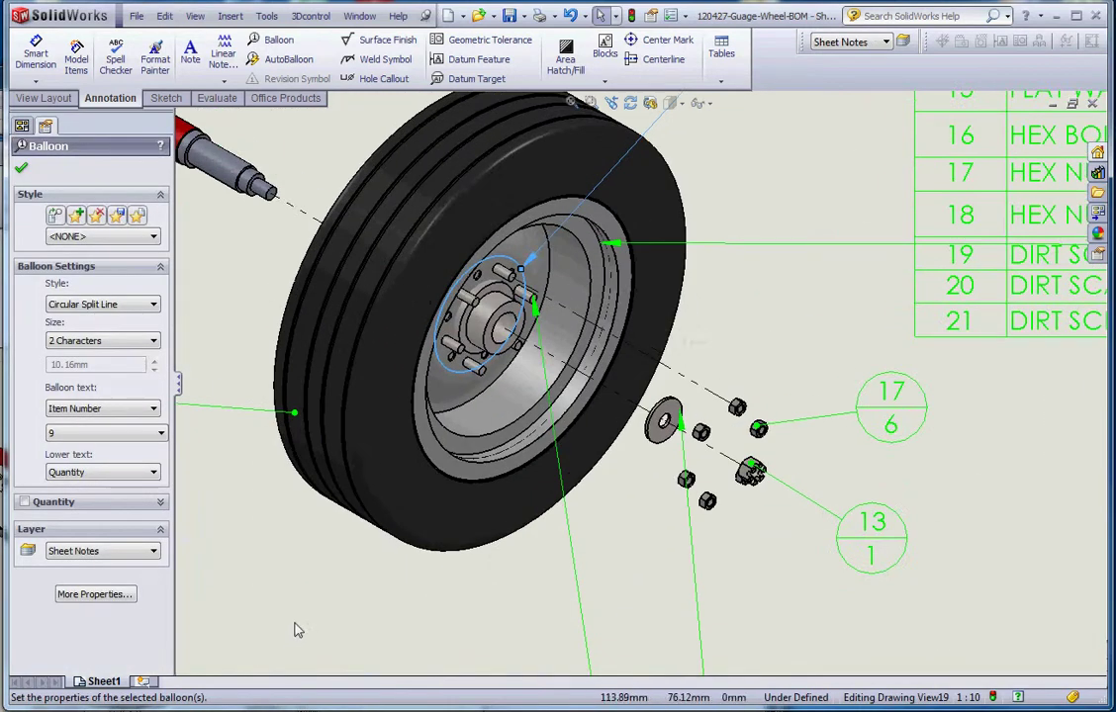
left_click(297, 630)
scroll(516, 582, "up", 5)
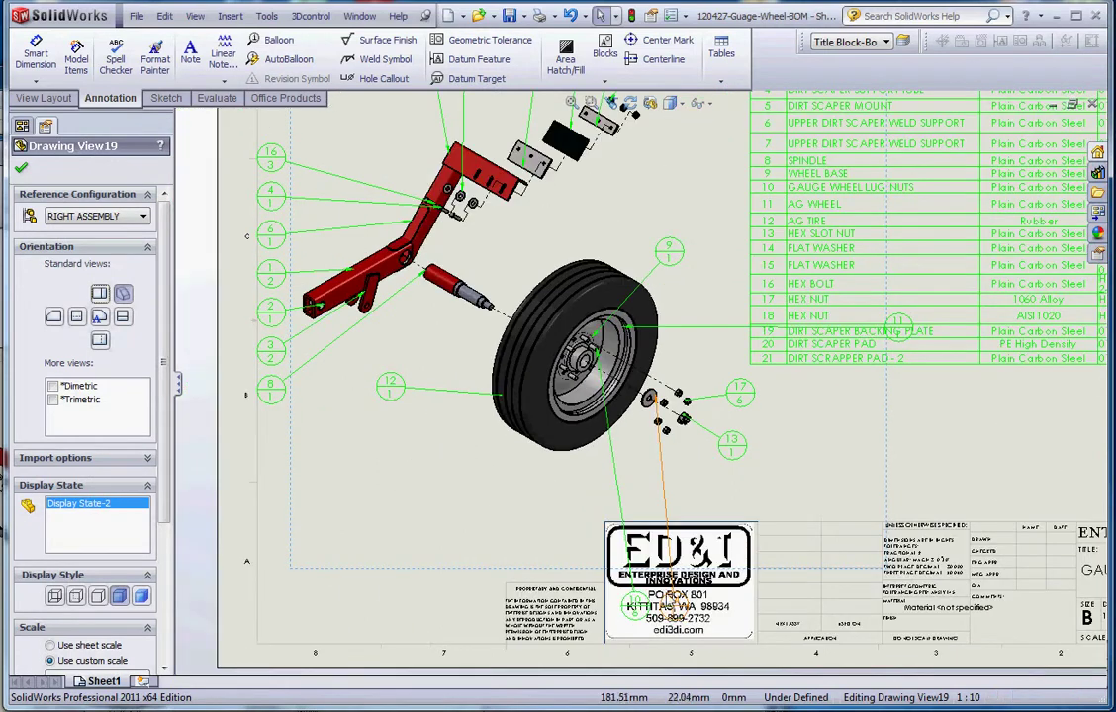
left_click_drag(615, 597, 707, 302)
- Add balloon 11 for the wheel hub with its leader attached to the hub face
scroll(662, 359, "down", 3)
scroll(651, 356, "up", 3)
scroll(655, 360, "down", 2)
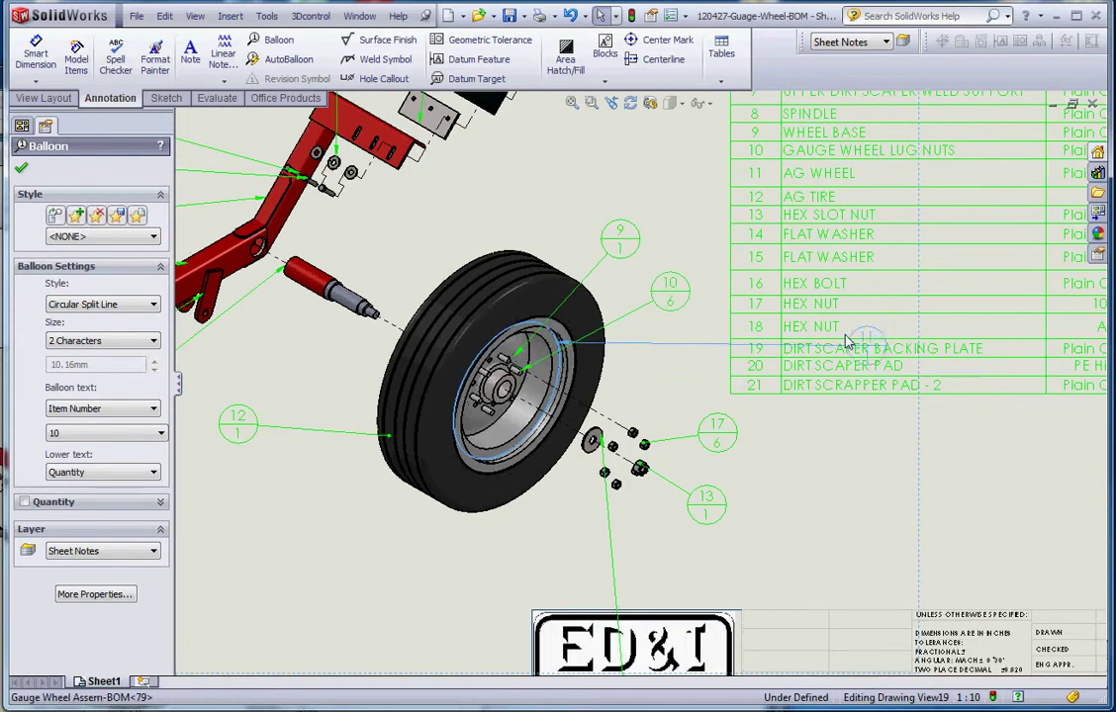
left_click(668, 383)
scroll(583, 364, "down", 5)
left_click_drag(559, 358, 530, 451)
- Finish placing balloon 11 and select it to check its leader
left_click(690, 500)
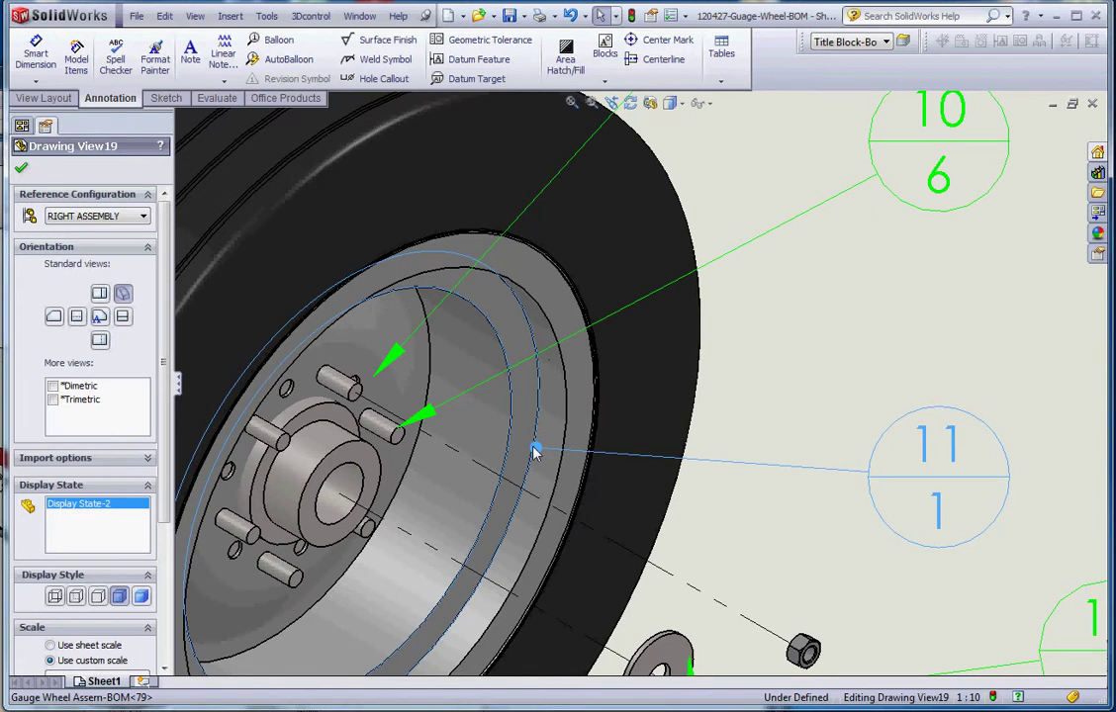
left_click(633, 457)
left_click(645, 460)
scroll(644, 461, "up", 5)
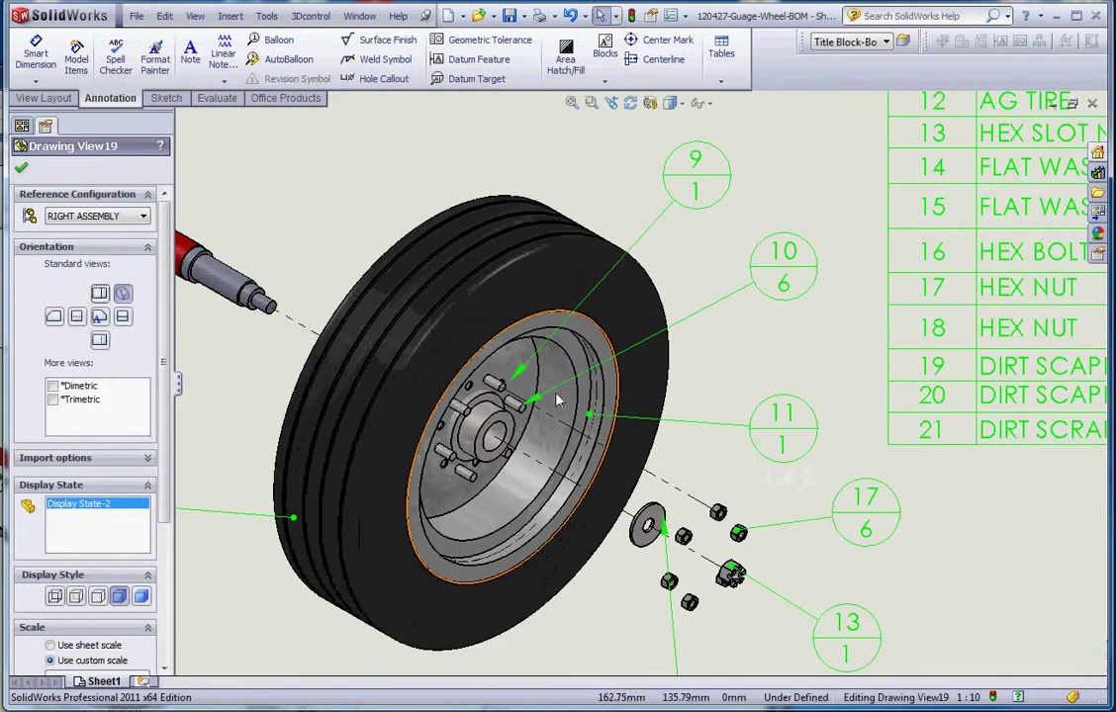
scroll(742, 481, "up", 3)
scroll(693, 478, "down", 2)
scroll(693, 478, "up", 3)
scroll(643, 641, "up", 3)
scroll(574, 504, "down", 3)
- Add balloon 14 for the washer, placed above it
left_click_drag(573, 504, 551, 430)
left_click(551, 371)
scroll(564, 306, "down", 3)
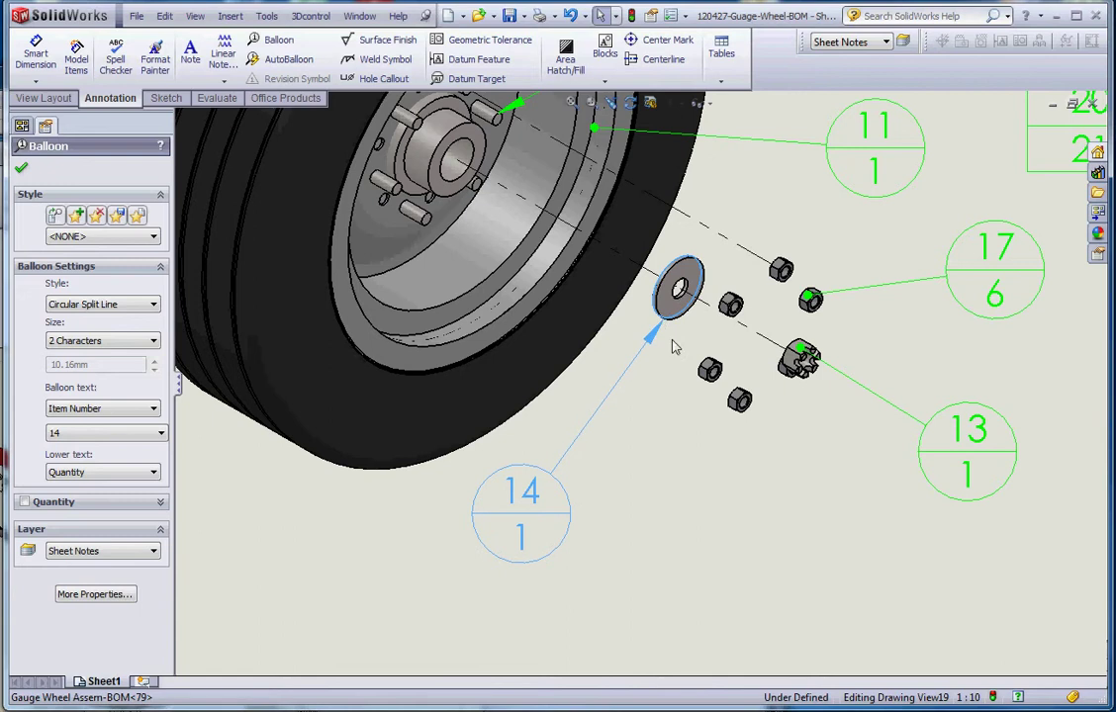
left_click(663, 435)
- Reattach balloon 11's leader to the wheel's inner rim edge
scroll(662, 435, "up", 3)
scroll(661, 368, "down", 3)
scroll(658, 396, "up", 2)
scroll(638, 396, "down", 2)
scroll(633, 376, "up", 2)
scroll(615, 225, "down", 3)
left_click_drag(593, 298, 556, 293)
left_click(650, 307)
- Select balloon 9 to check its values
scroll(739, 360, "up", 3)
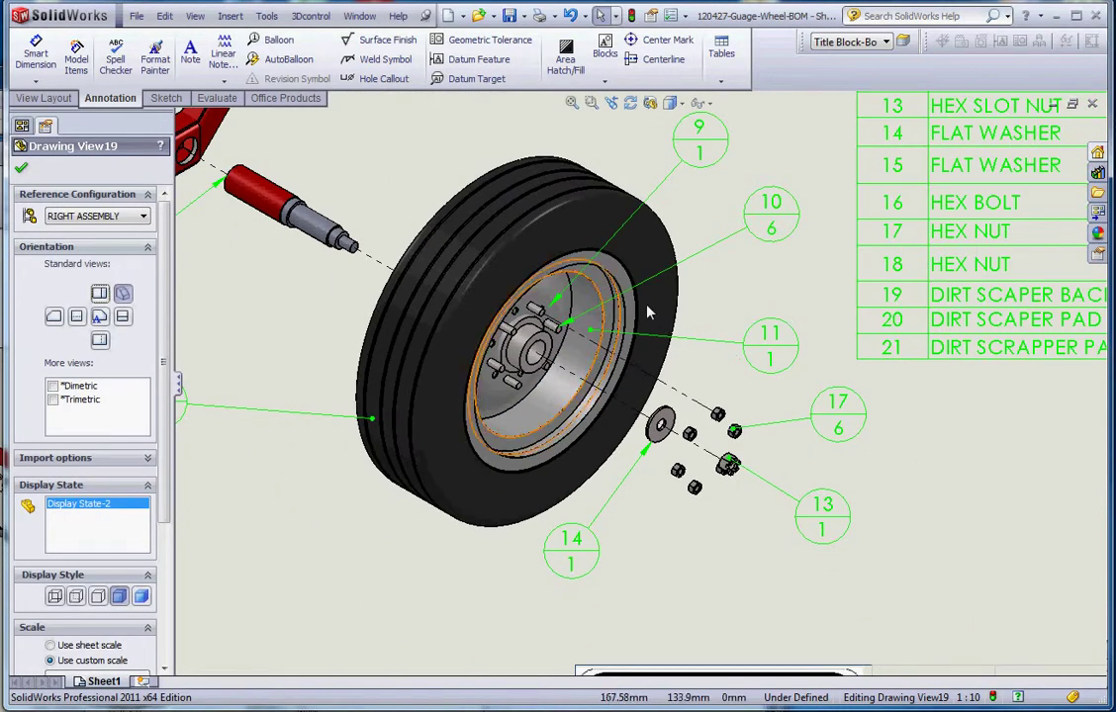
scroll(723, 241, "up", 1)
scroll(727, 269, "up", 2)
scroll(687, 294, "down", 4)
left_click(677, 236)
left_click(495, 210)
- Select balloon 12 to check it, then deselect
scroll(470, 425, "down", 4)
scroll(576, 403, "up", 4)
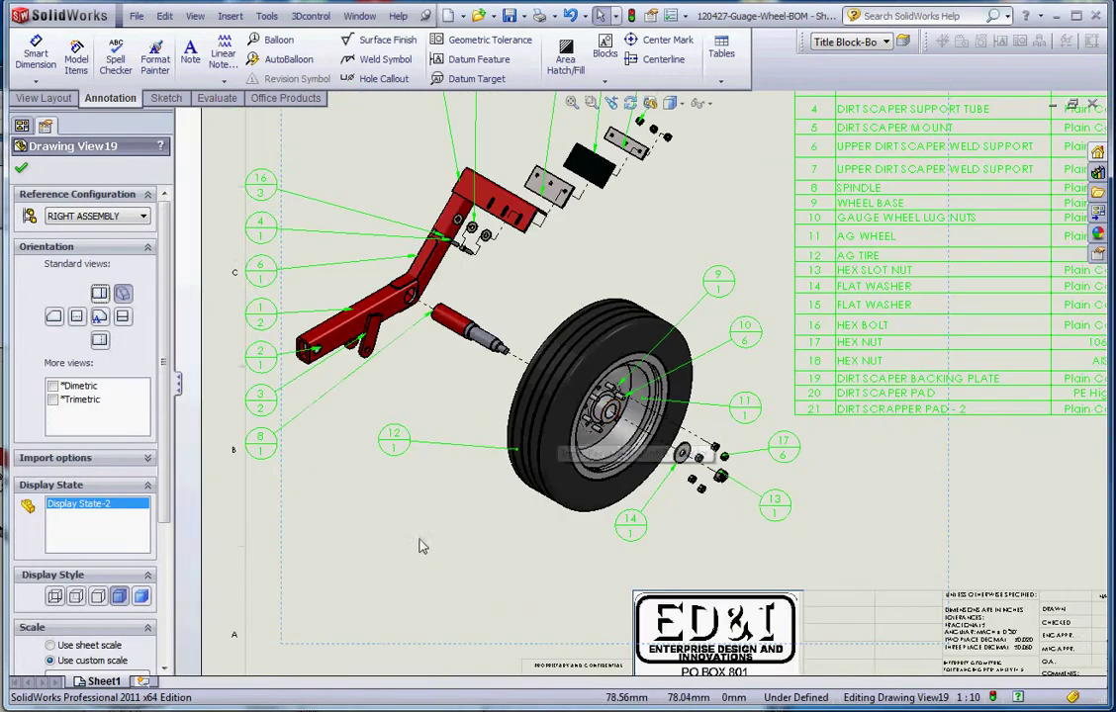
scroll(475, 465, "up", 2)
scroll(502, 421, "down", 4)
left_click(527, 485)
scroll(558, 515, "up", 2)
scroll(594, 475, "down", 2)
left_click(623, 416)
scroll(593, 336, "up", 2)
scroll(547, 293, "down", 4)
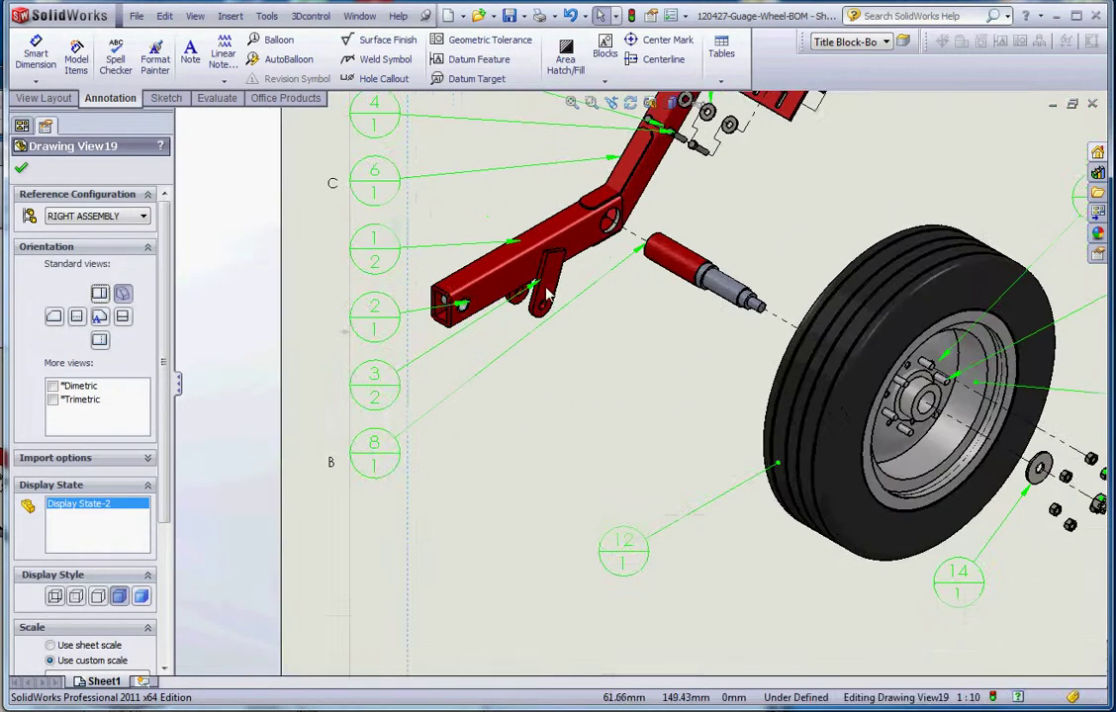
left_click(396, 256)
scroll(594, 448, "up", 3)
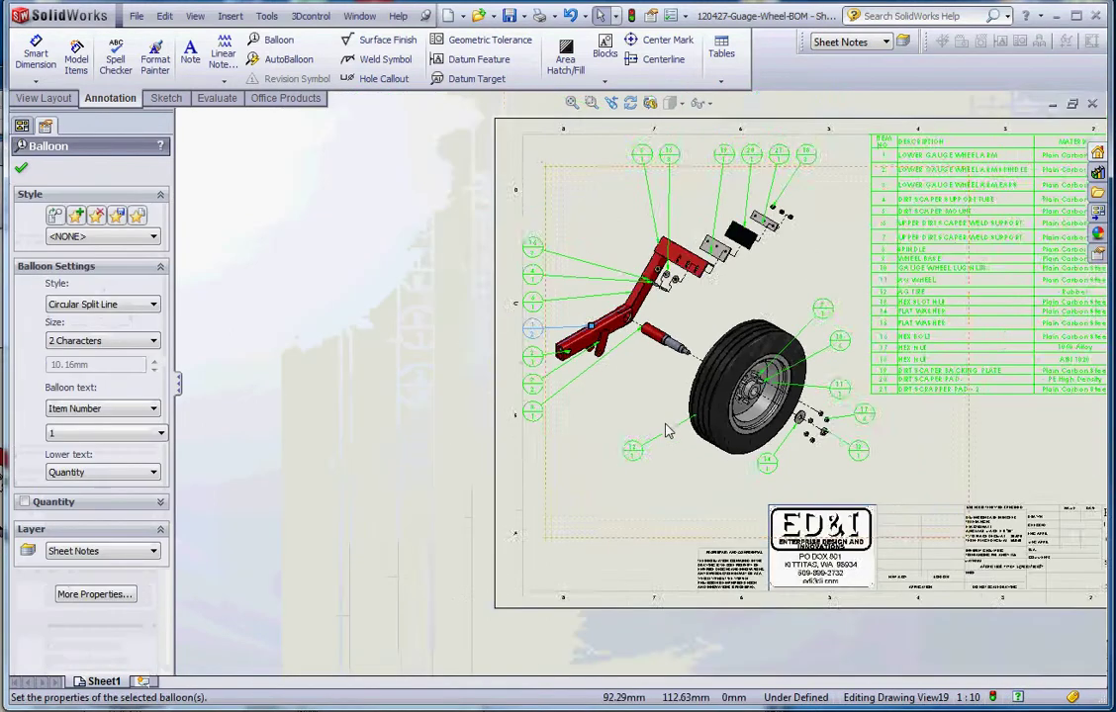
scroll(668, 432, "up", 1)
scroll(762, 316, "down", 4)
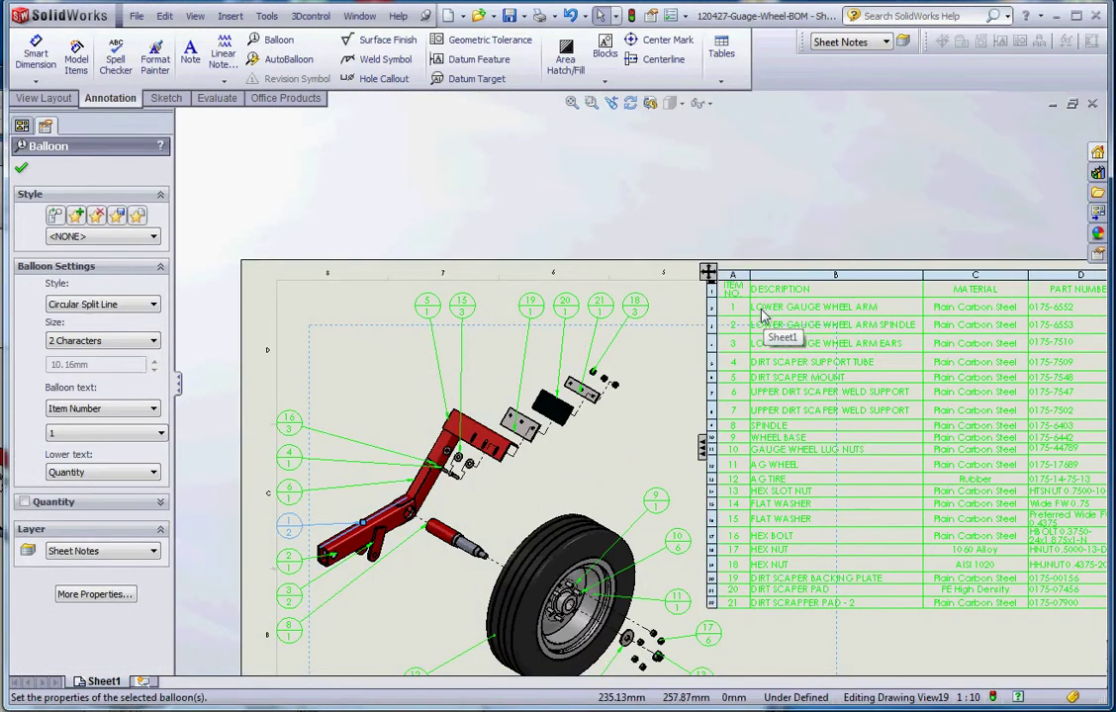
scroll(762, 314, "down", 3)
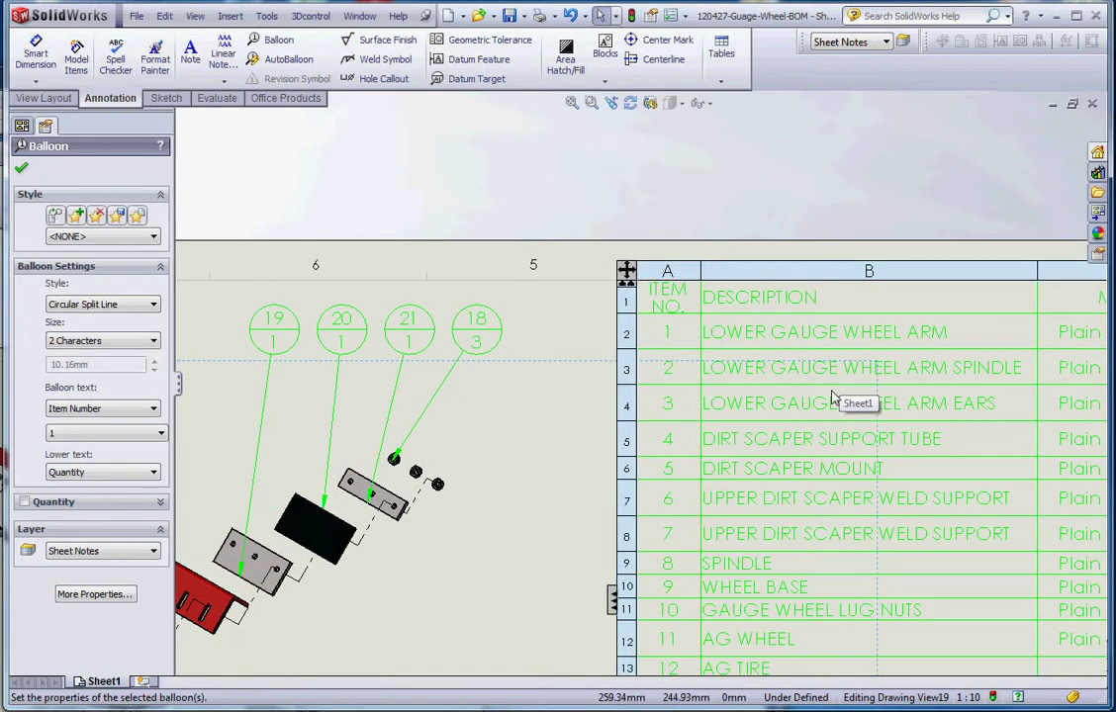
scroll(831, 398, "up", 5)
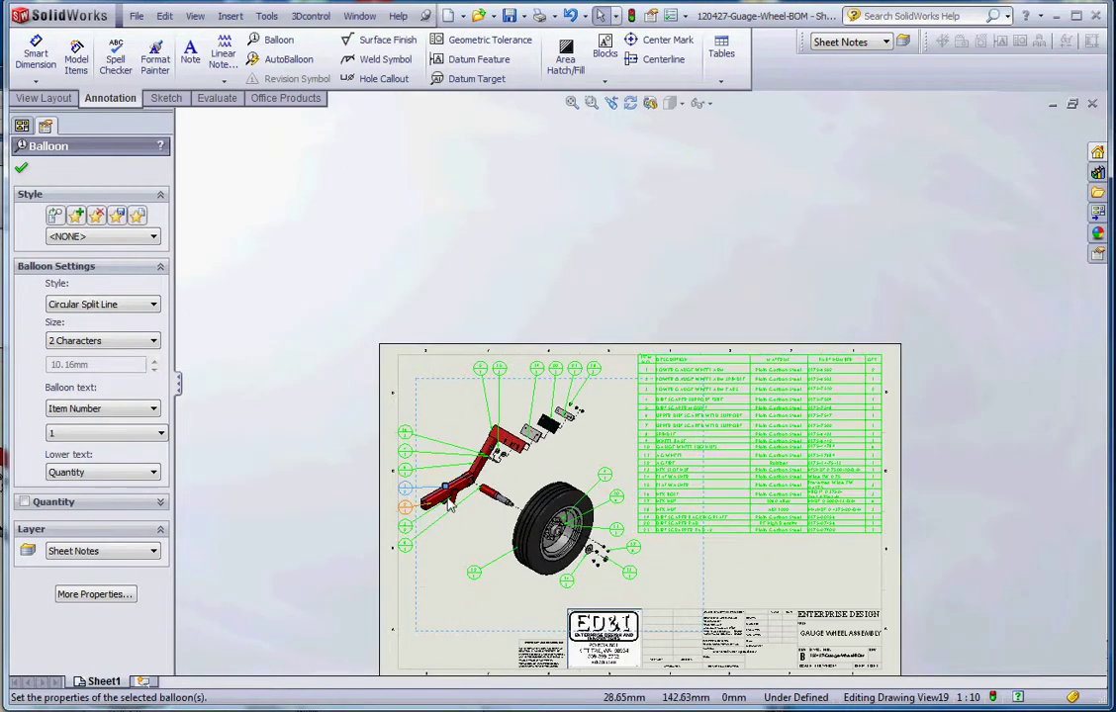
scroll(458, 502, "down", 2)
scroll(458, 503, "down", 3)
left_click(559, 553)
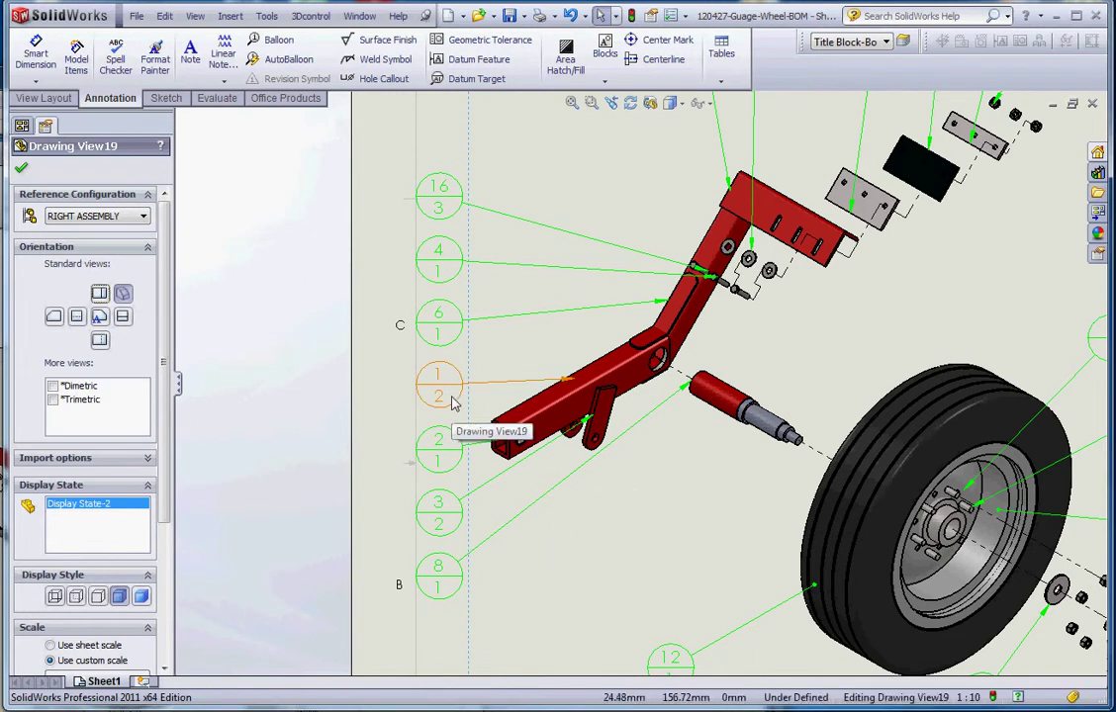
scroll(613, 529, "up", 4)
scroll(594, 386, "down", 5)
double_click(603, 340)
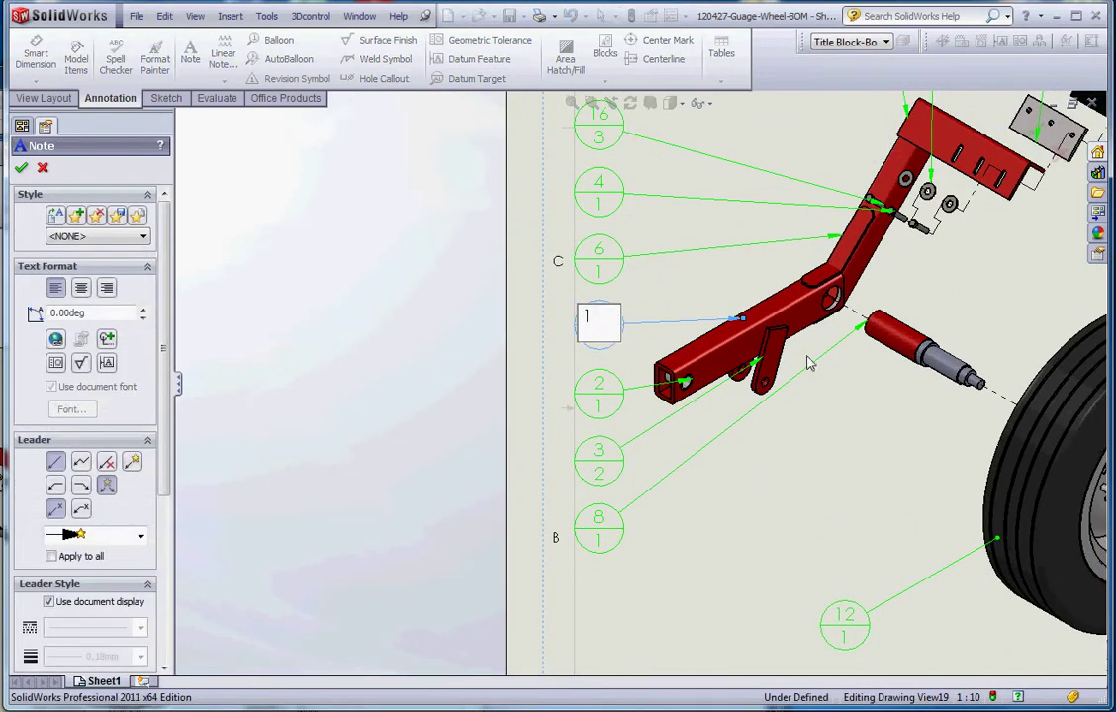
left_click(793, 547)
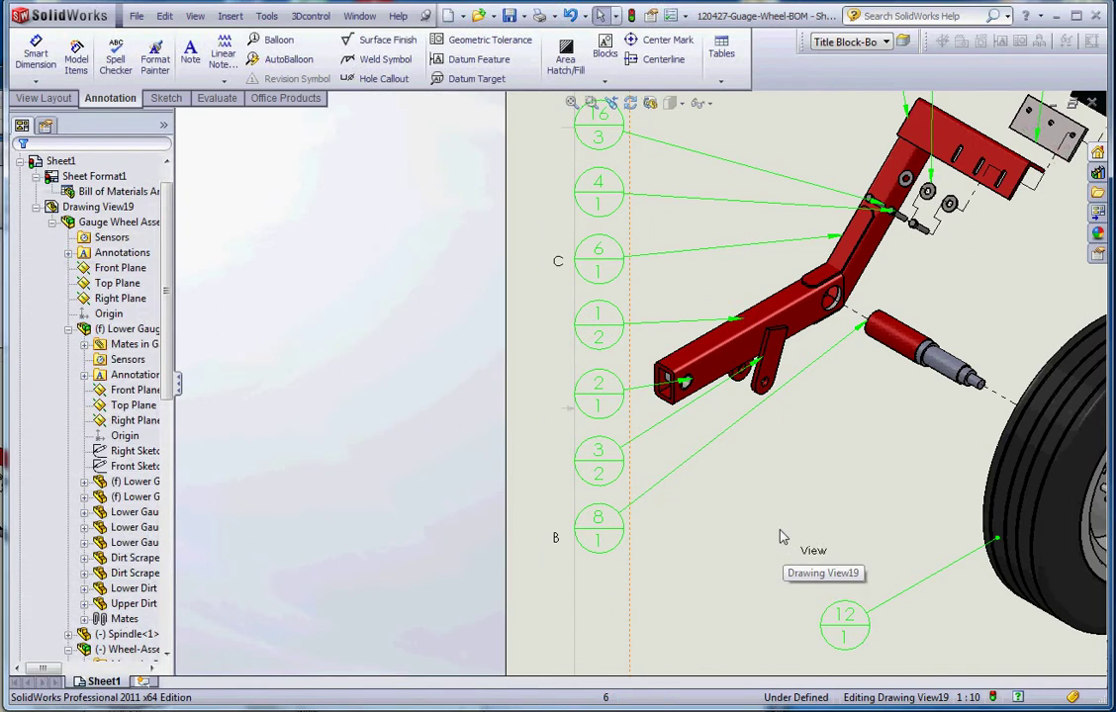
scroll(781, 525, "up", 5)
scroll(925, 309, "down", 8)
- Change item 1's BOM quantity from 2 to 1 and fit the sheet in view
left_click(890, 265)
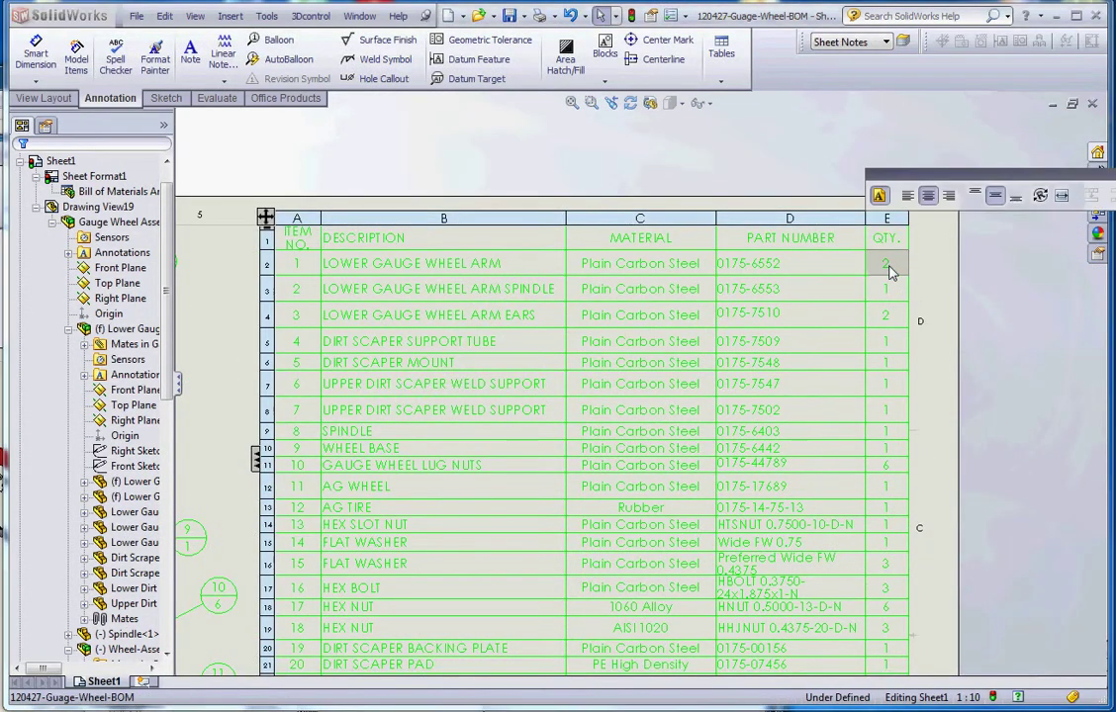
double_click(890, 263)
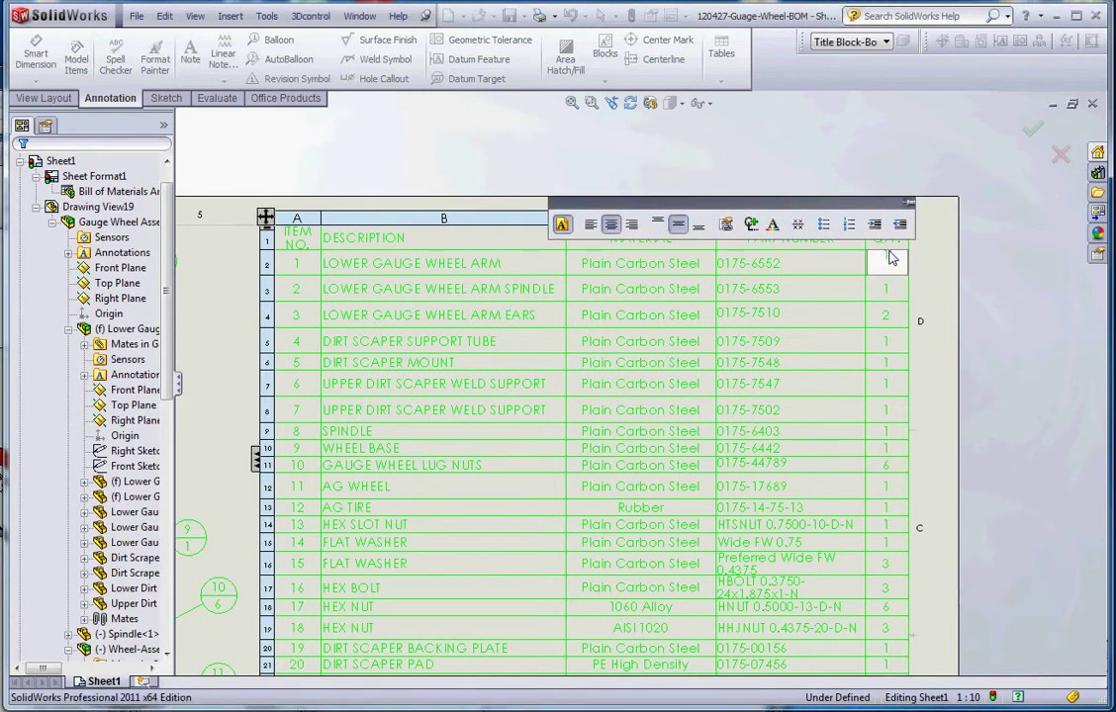
left_click(834, 369)
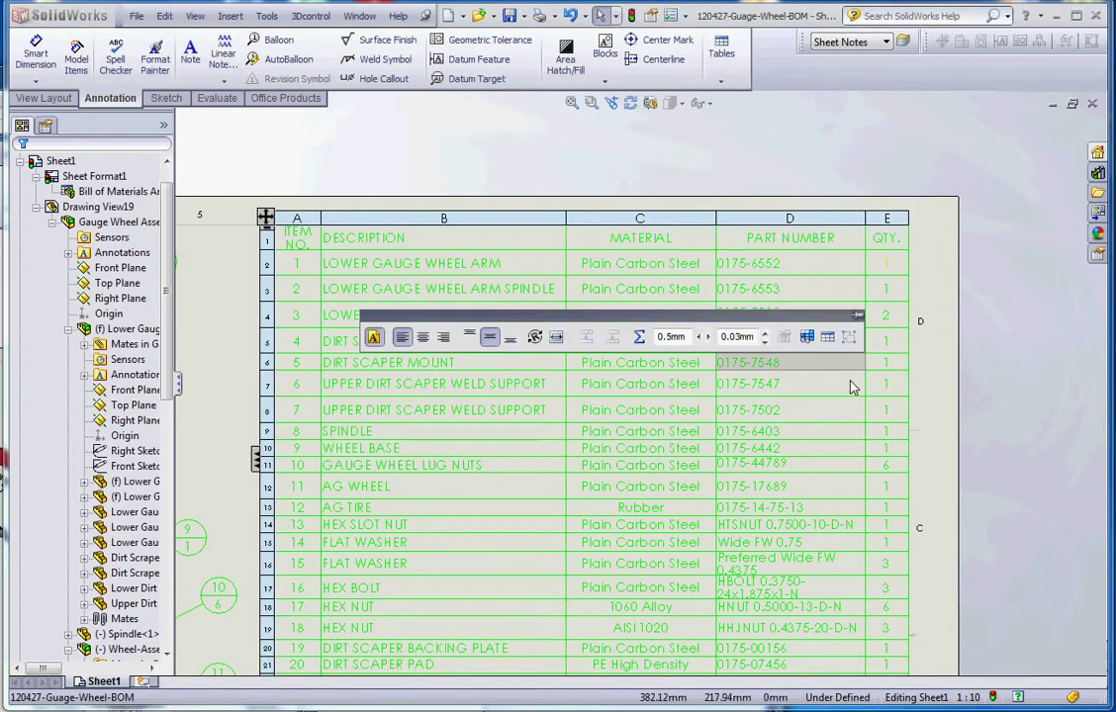
key("f")
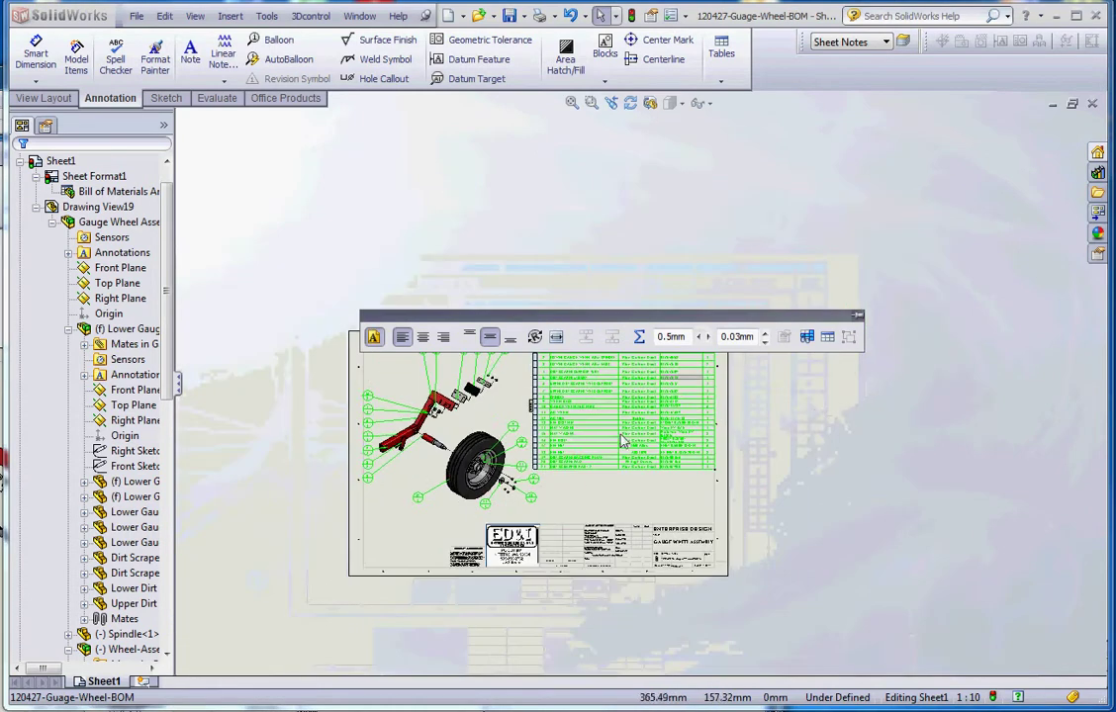
- Drag balloons 1, 2, 3 and 8 into one vertical column beside the arm
left_click(356, 521)
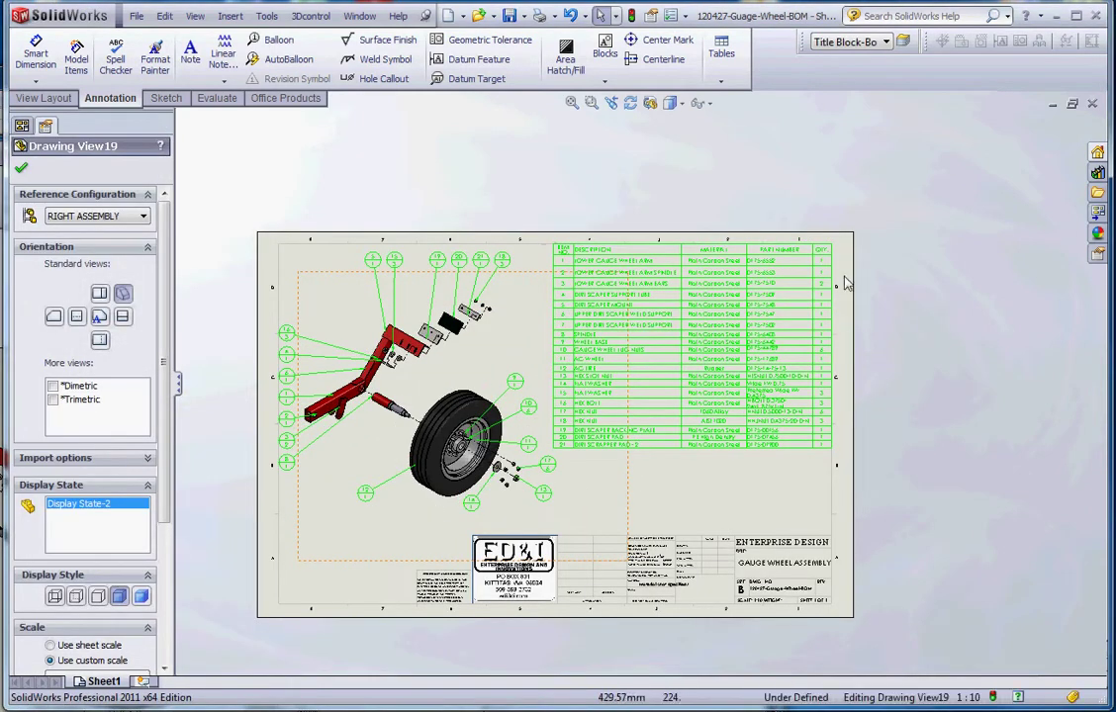
scroll(802, 289, "down", 5)
scroll(762, 327, "up", 2)
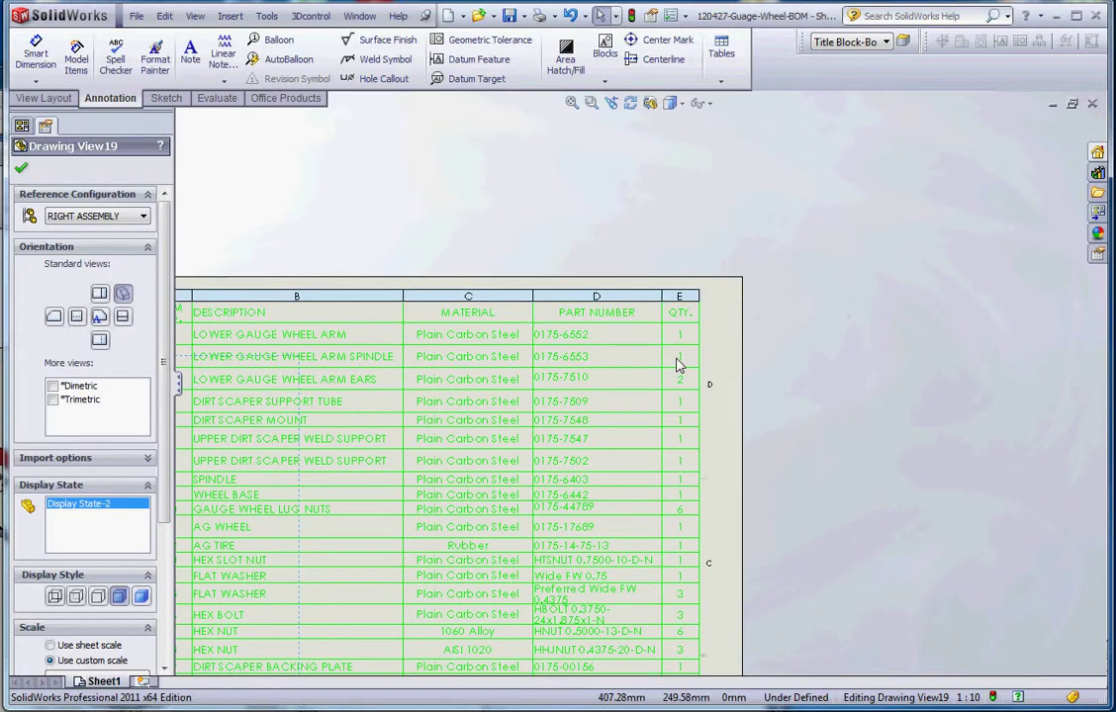
scroll(661, 376, "up", 3)
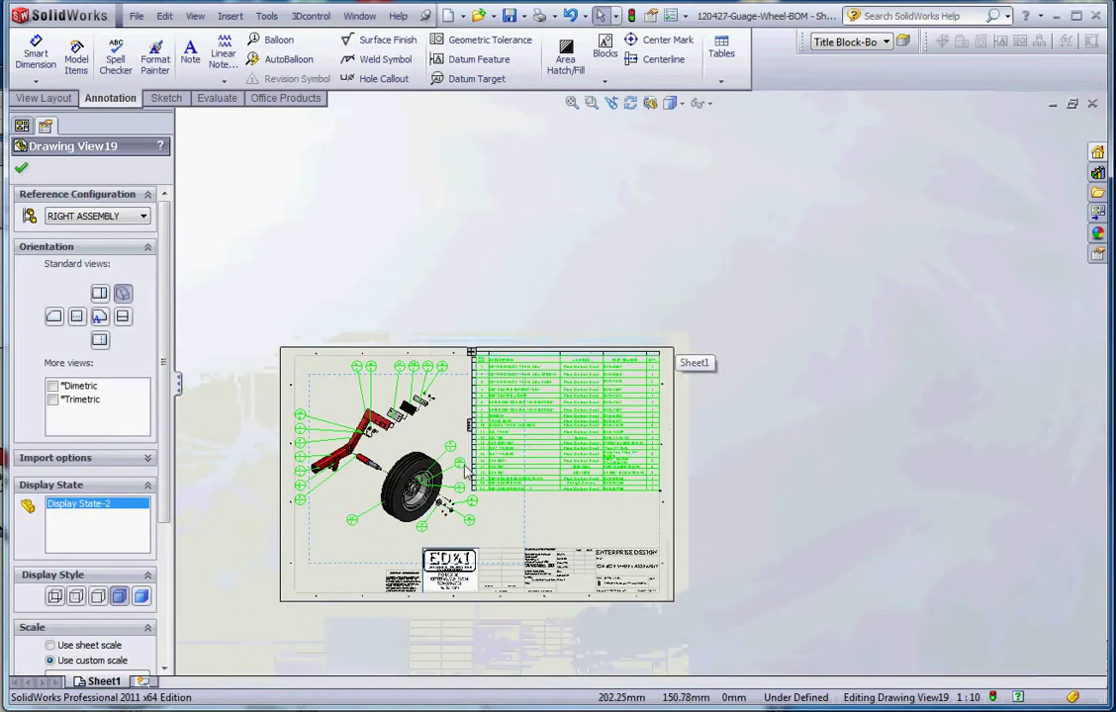
scroll(442, 463, "down", 5)
scroll(442, 463, "down", 2)
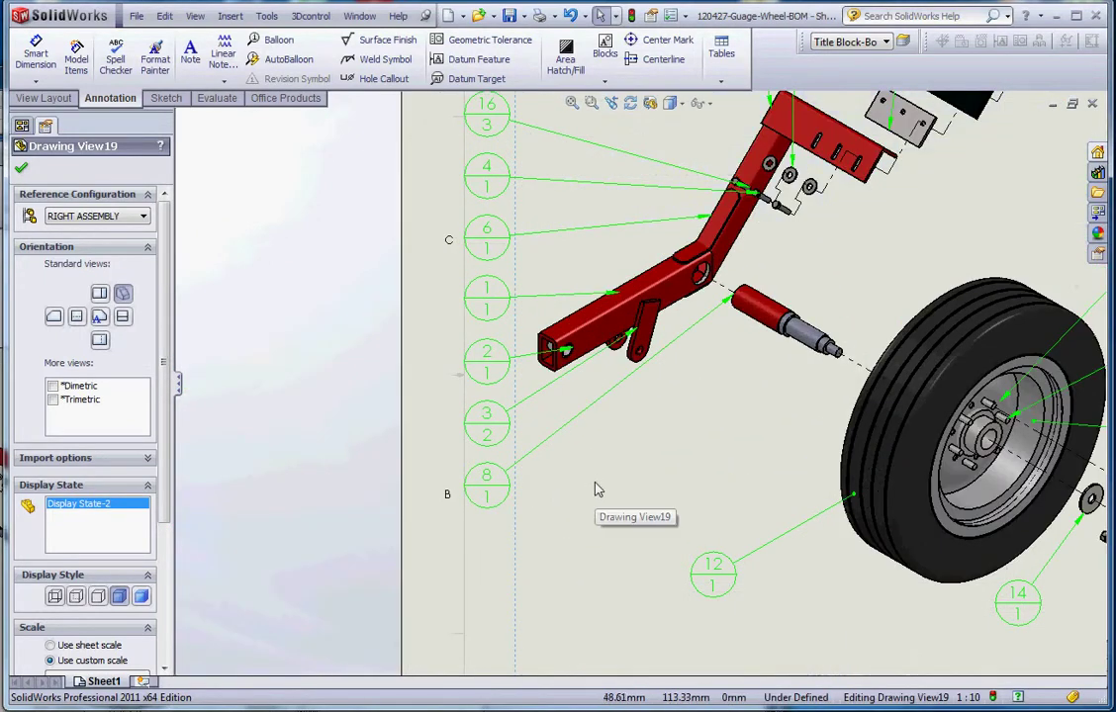
left_click_drag(503, 289, 514, 288)
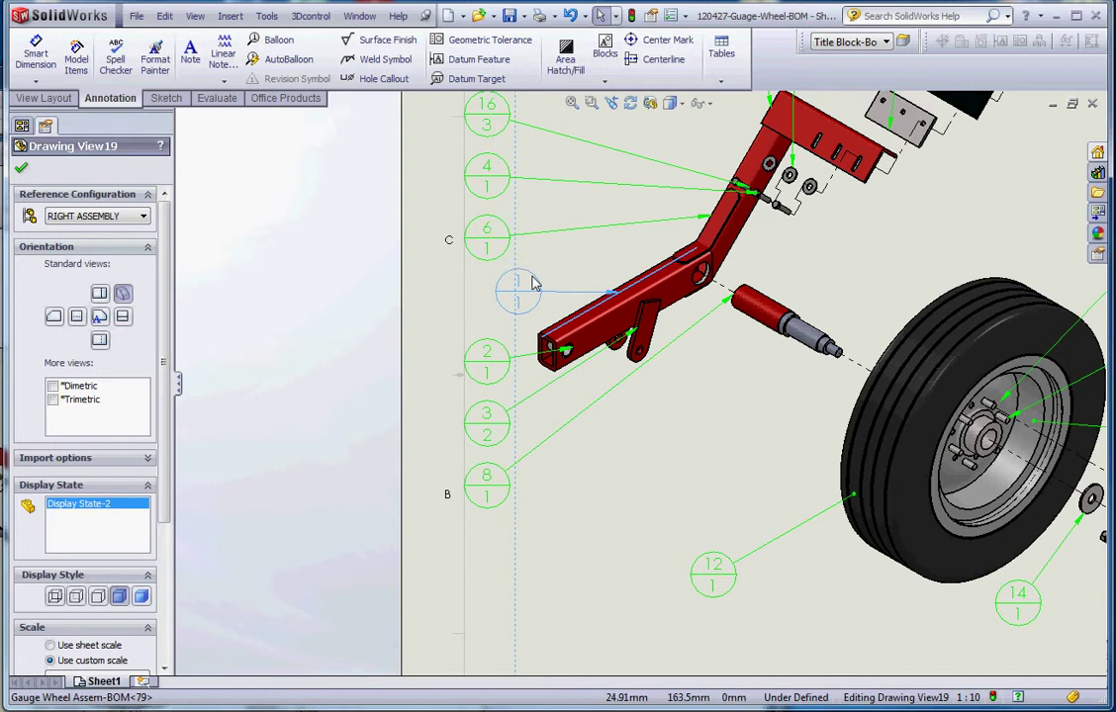
left_click_drag(503, 389, 521, 392)
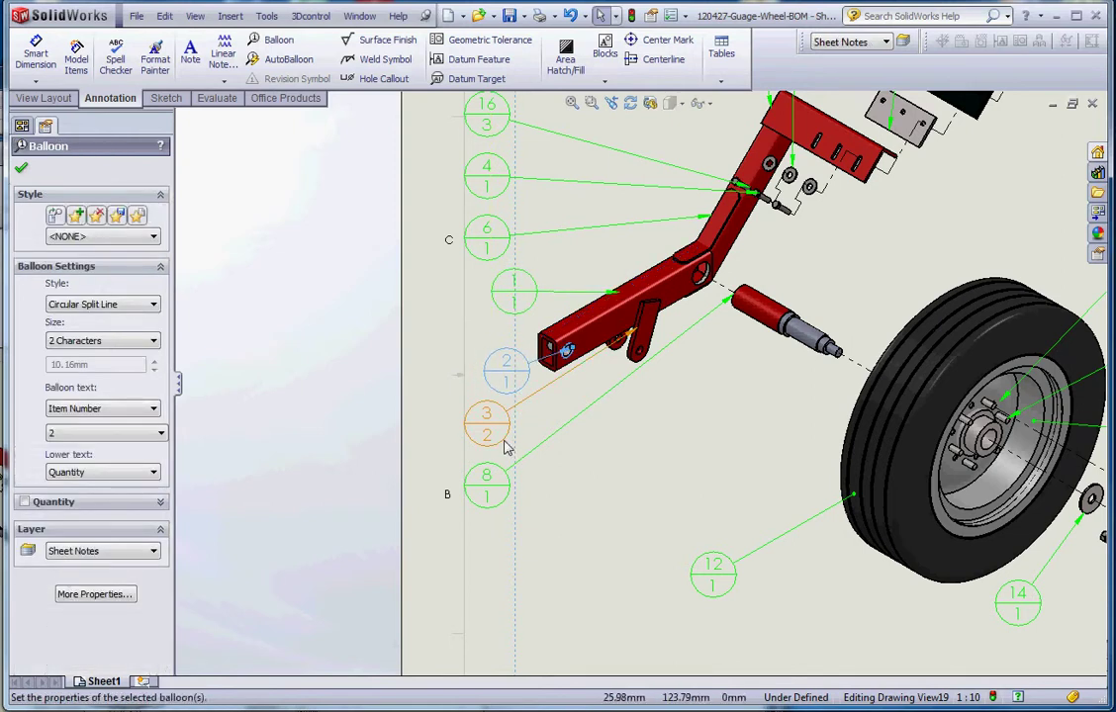
left_click_drag(499, 438, 520, 451)
mouse_move(500, 516)
left_mouse_down()
mouse_move(514, 536)
mouse_move(515, 528)
left_mouse_up()
- Shift balloon 1 slightly down so the column spacing is even
left_click(506, 503)
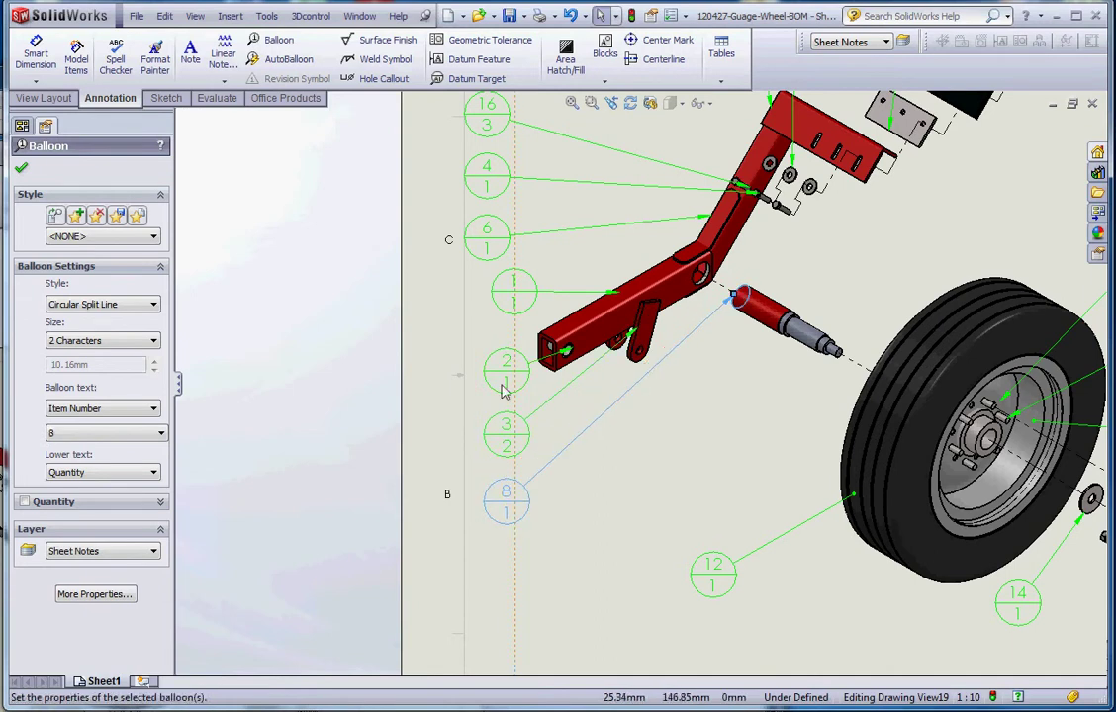
left_click_drag(499, 311, 498, 317)
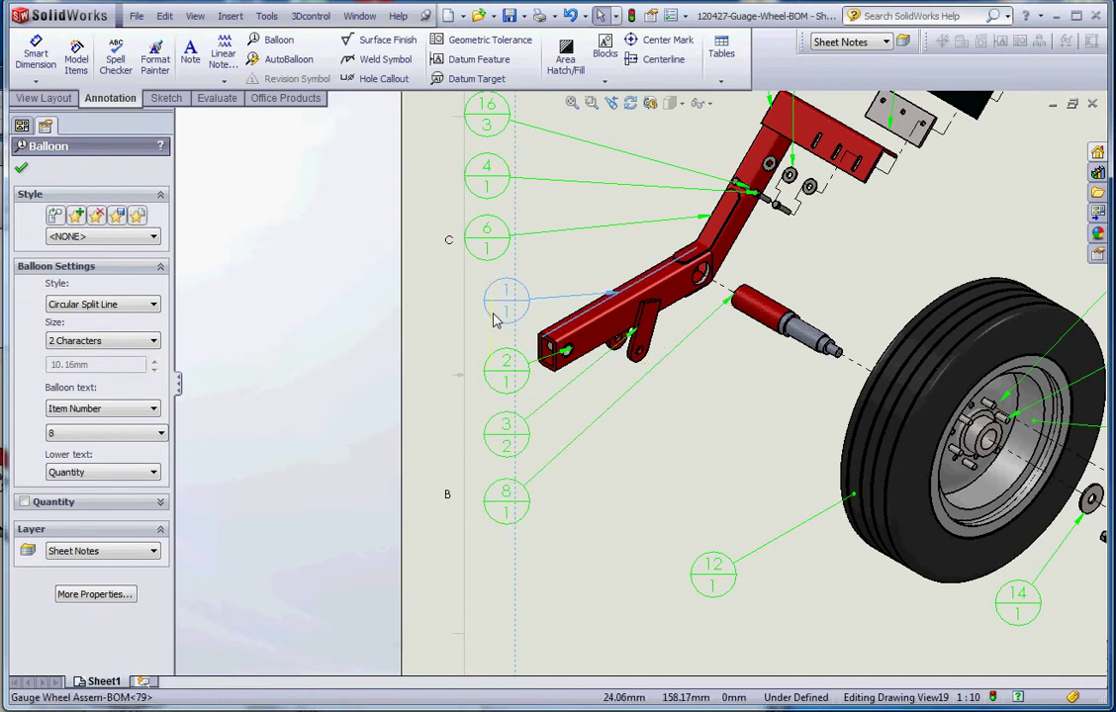
left_click(635, 514)
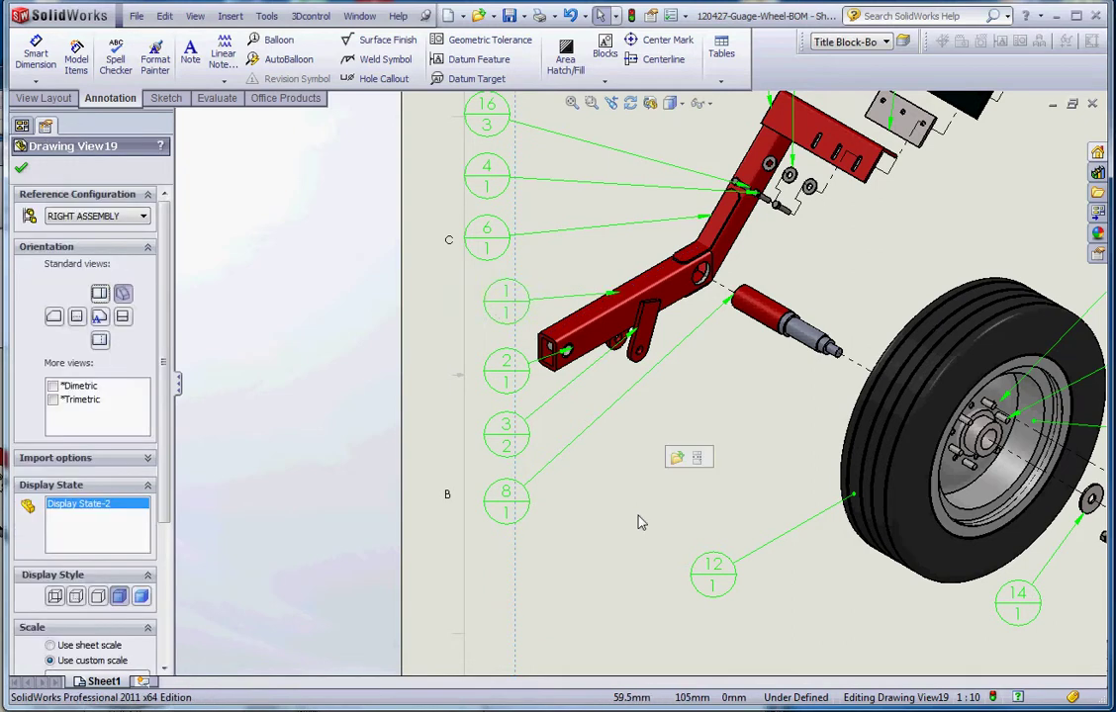
scroll(634, 456, "up", 3)
scroll(561, 379, "down", 3)
- Move balloons 6, 4 and 16 into the column, with 4 between 16 and 6
mouse_move(597, 341)
left_mouse_down()
mouse_move(610, 342)
mouse_move(598, 332)
left_mouse_up()
mouse_move(575, 279)
left_mouse_down()
mouse_move(611, 265)
mouse_move(602, 196)
mouse_move(617, 205)
mouse_move(605, 210)
left_mouse_up()
left_click(597, 264)
left_click_drag(594, 257, 584, 263)
scroll(647, 374, "up", 3)
- Select balloons 12 and 6 to verify their positions, then deselect
left_click(722, 529)
scroll(621, 420, "down", 3)
scroll(653, 494, "up", 3)
scroll(630, 361, "down", 4)
left_click(663, 281)
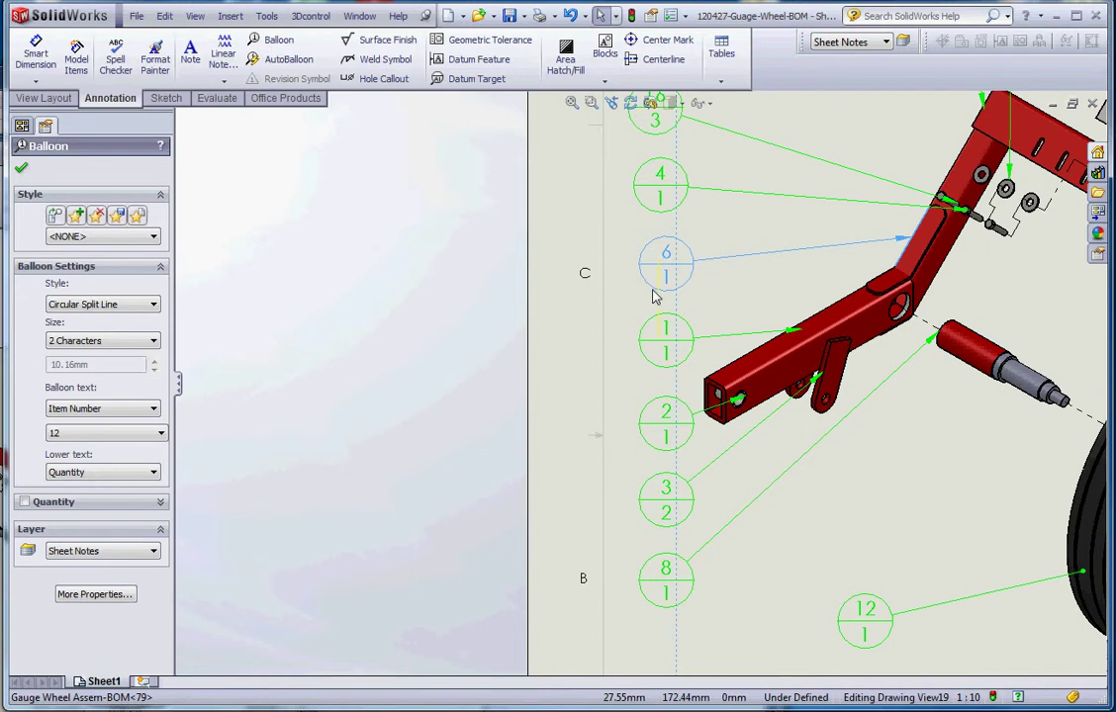
left_click(764, 520)
scroll(772, 521, "up", 3)
scroll(625, 269, "down", 4)
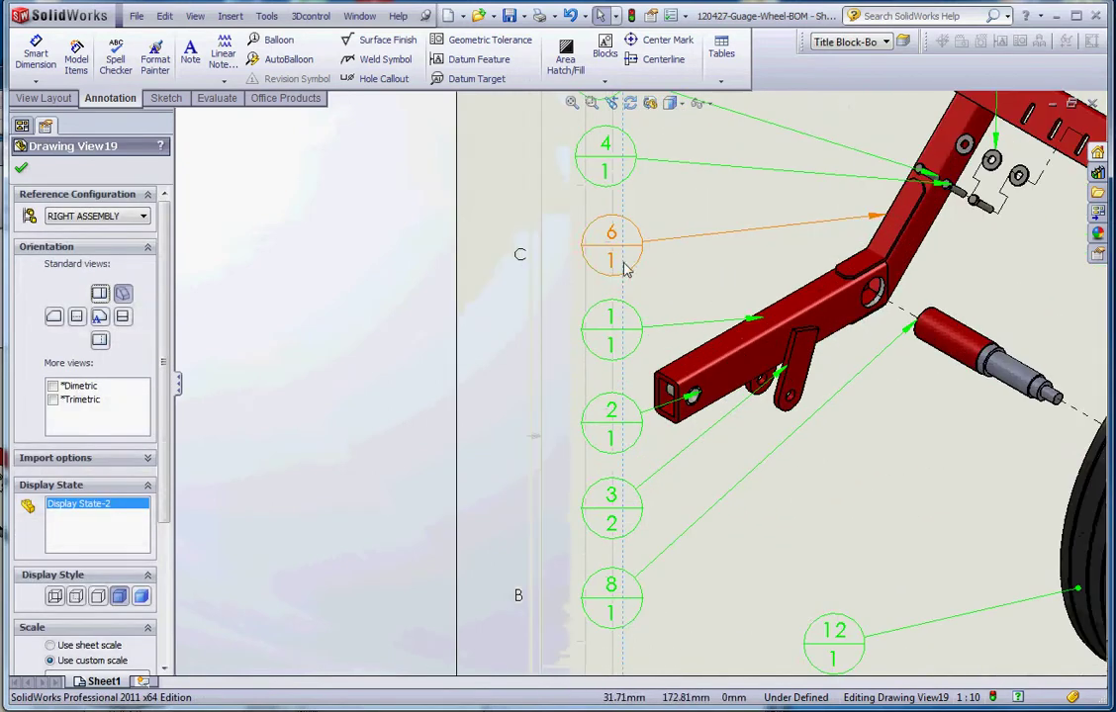
scroll(668, 530, "up", 4)
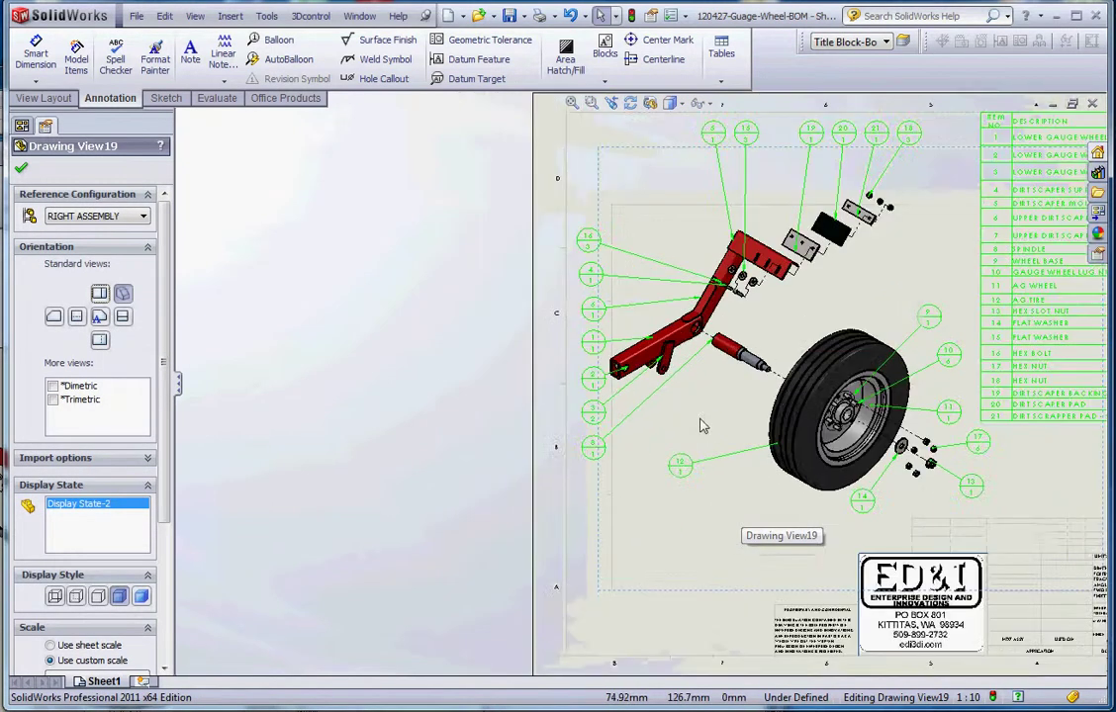
scroll(702, 435, "up", 4)
scroll(740, 299, "down", 4)
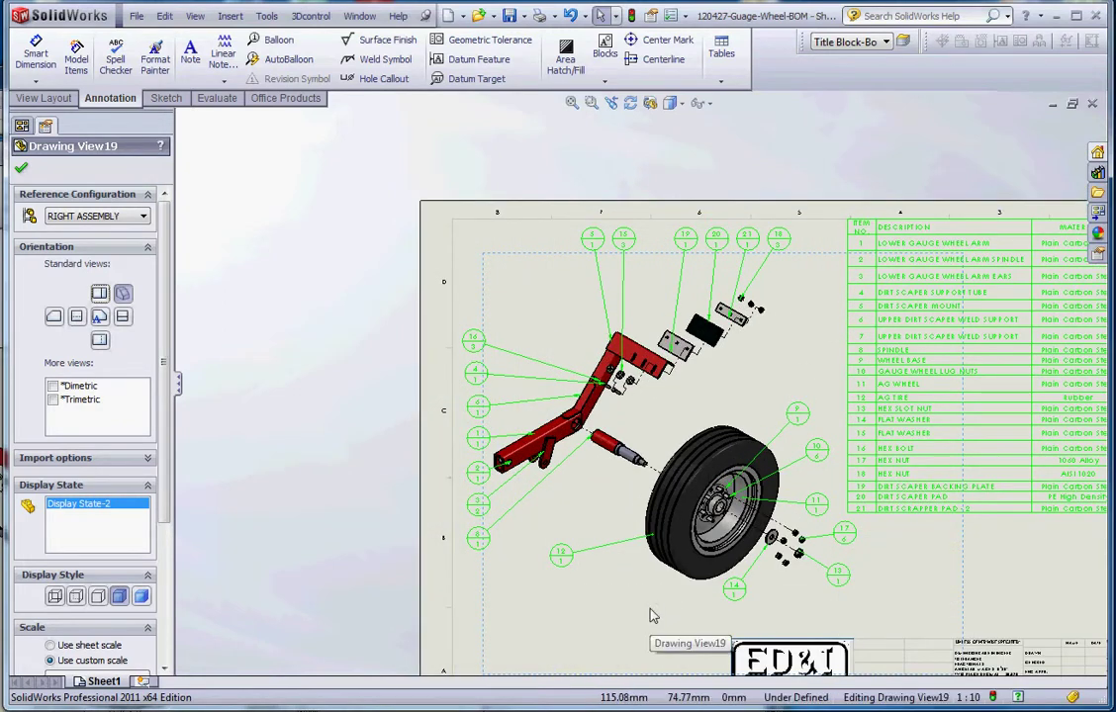